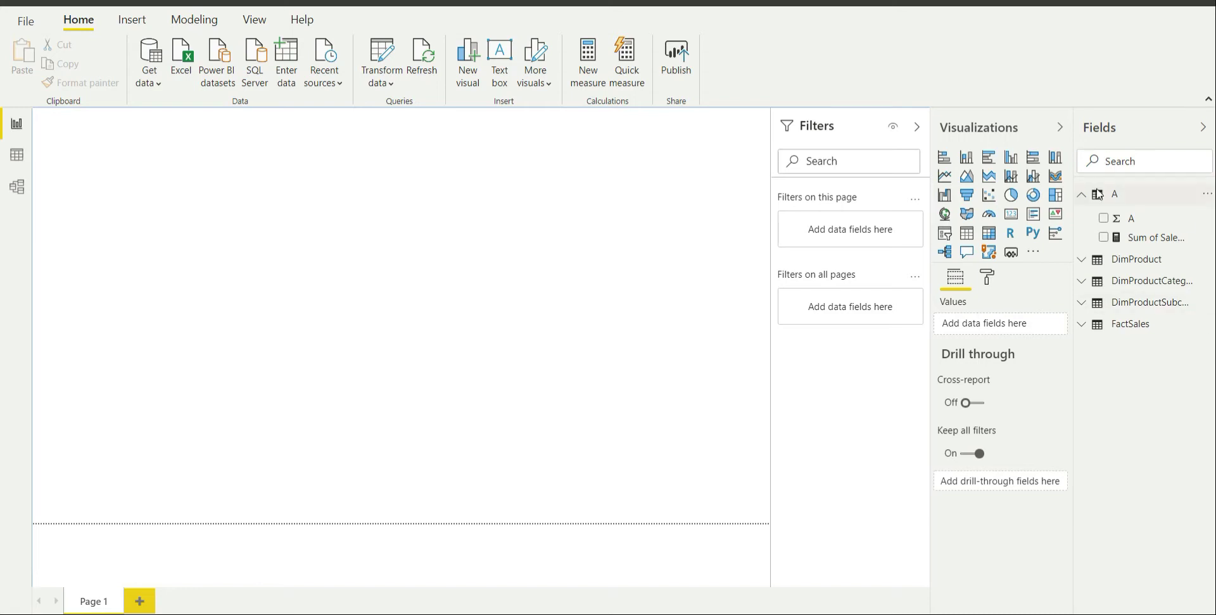
# Step: After checking the Sum of Sales Amount formula, add a card visual and centre it on the canvas
pyautogui.click(1153, 239)
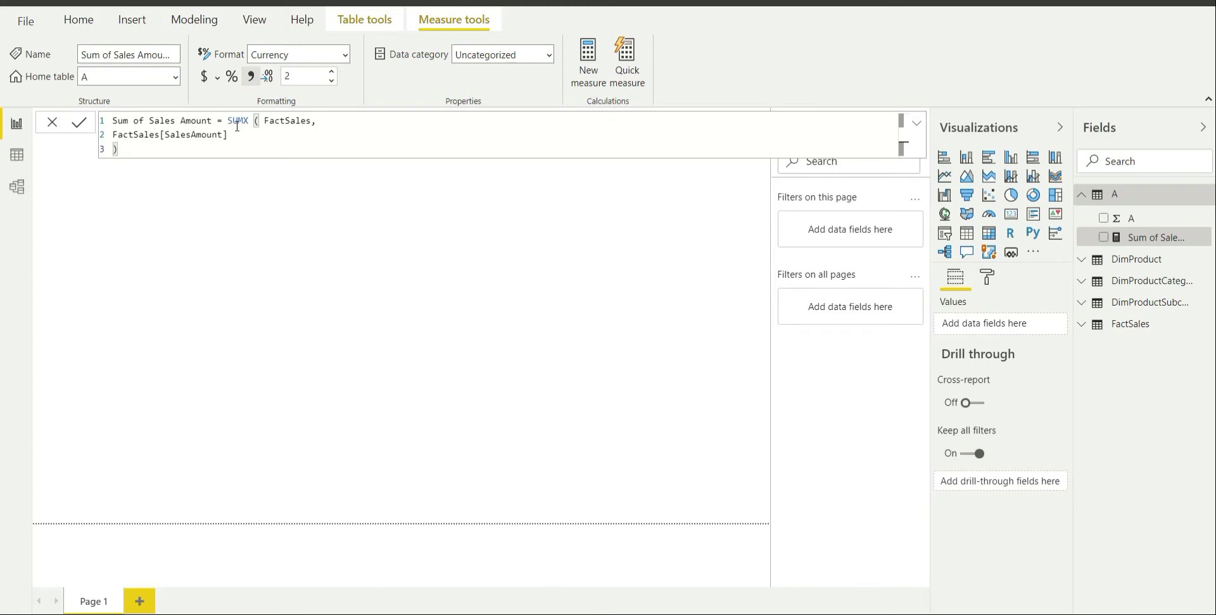
pyautogui.click(292, 285)
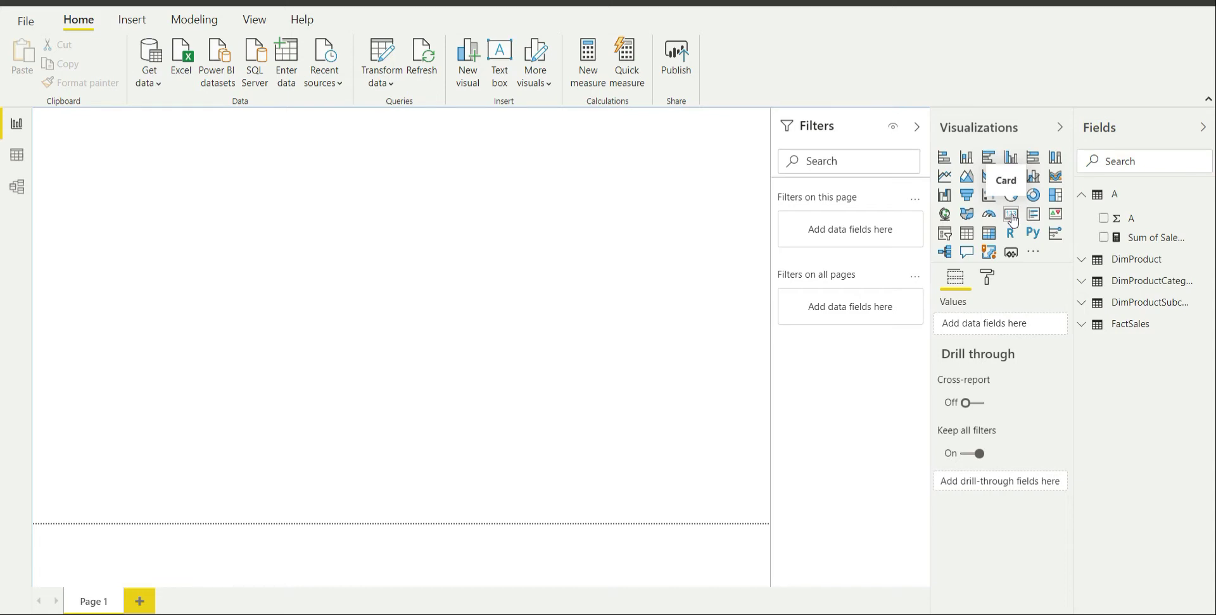
pyautogui.click(1011, 216)
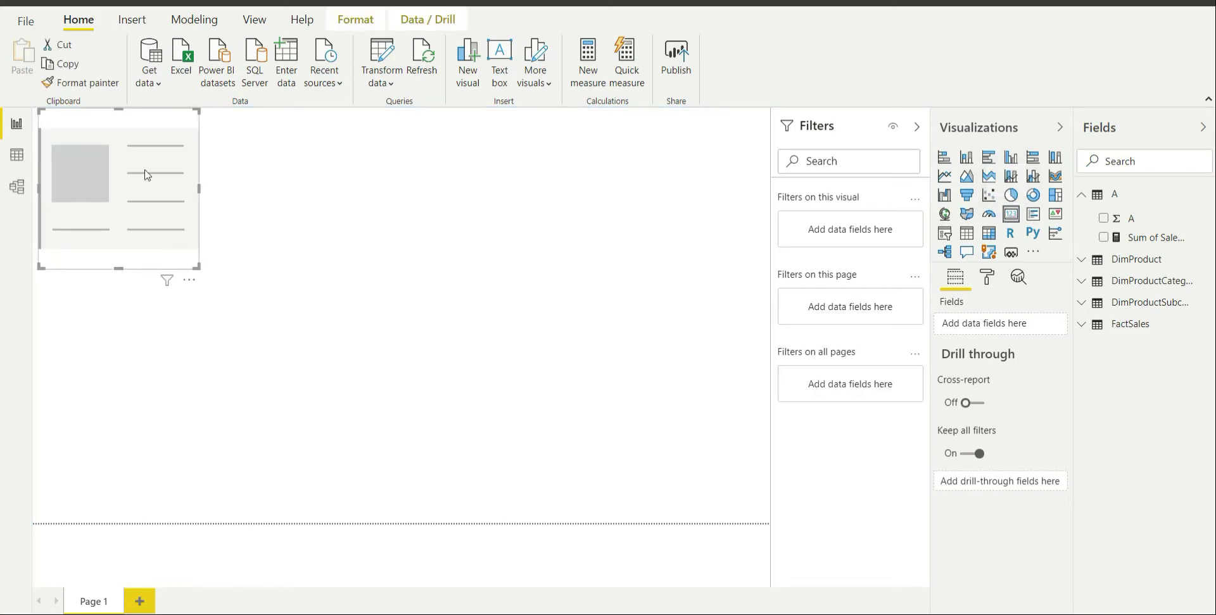
pyautogui.moveTo(109, 154); pyautogui.dragTo(398, 285)
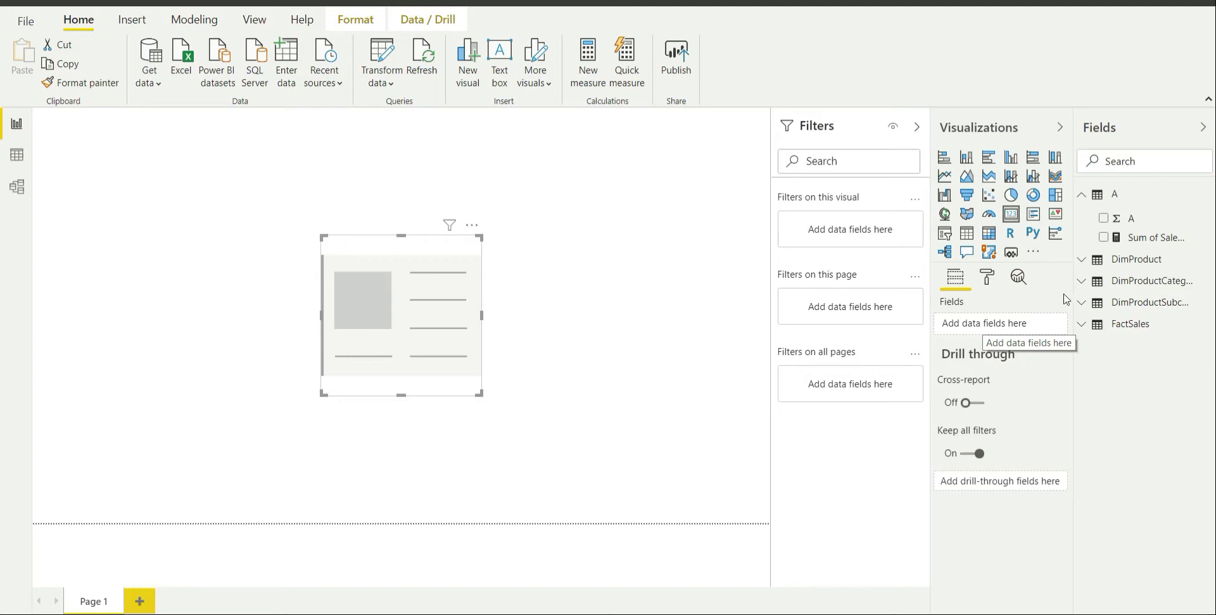
# Step: Drag Sum of Sales Amount into the card's Fields so it shows $12.41bn
pyautogui.moveTo(1167, 243); pyautogui.dragTo(1012, 330)
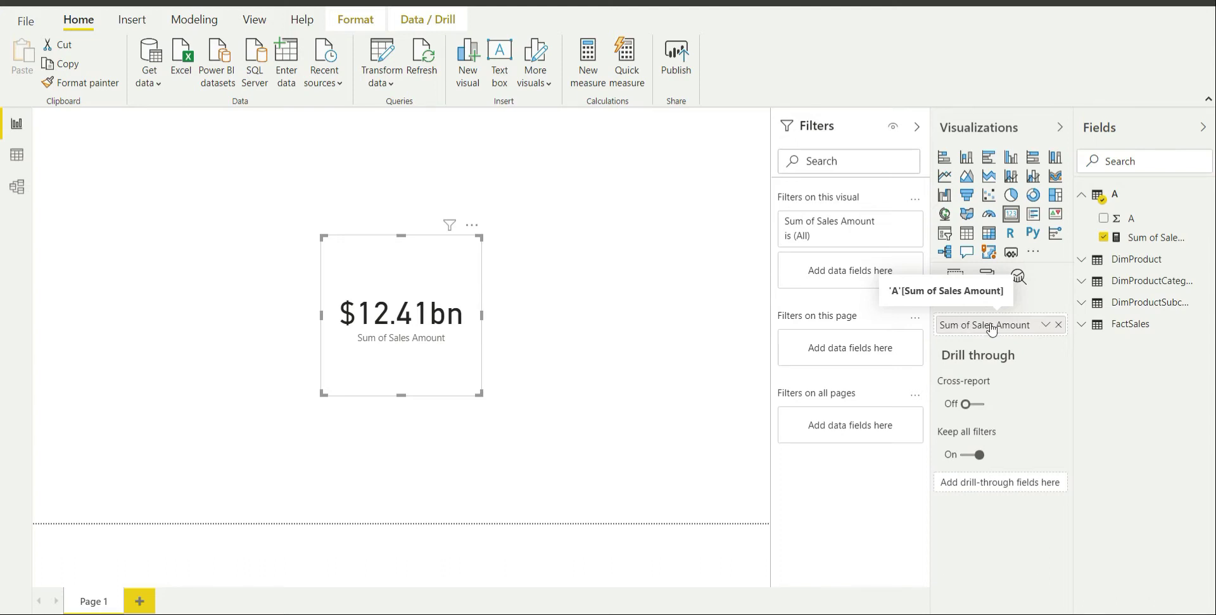
# Step: Rename the card's field to 'Sum Sales Amount'
pyautogui.doubleClick(990, 328)
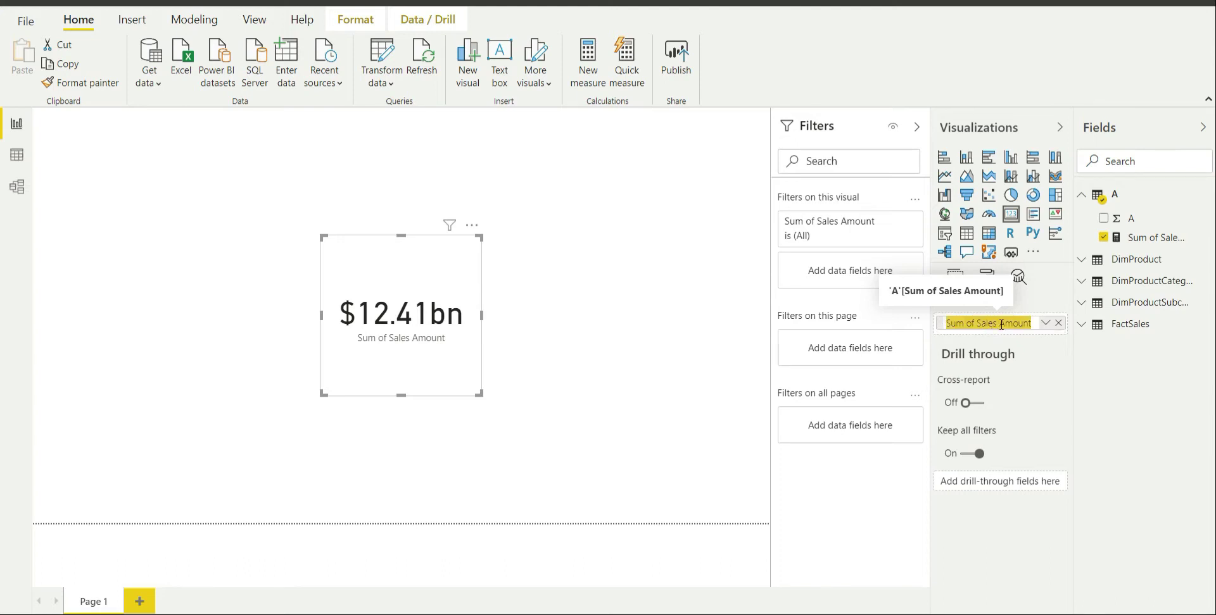
pyautogui.click(1031, 323)
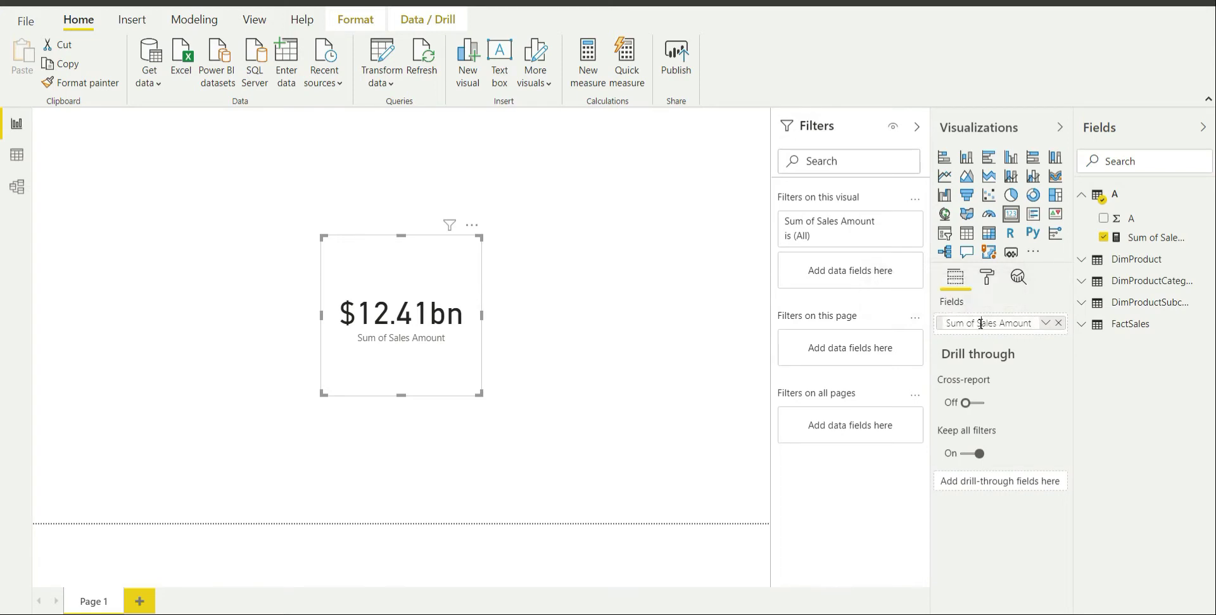
pyautogui.press('BackSpace')
pyautogui.press('BackSpace')
pyautogui.press('BackSpace')
pyautogui.press('Return')
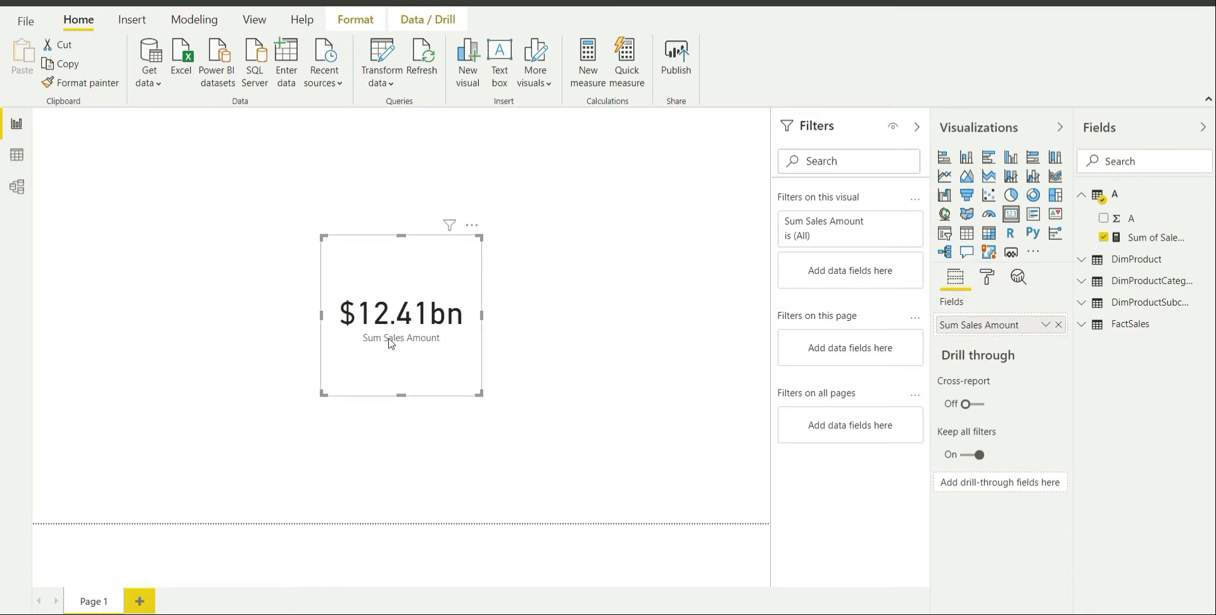
# Step: Restore the field name to 'Sum of Sales Amount'
pyautogui.doubleClick(979, 328)
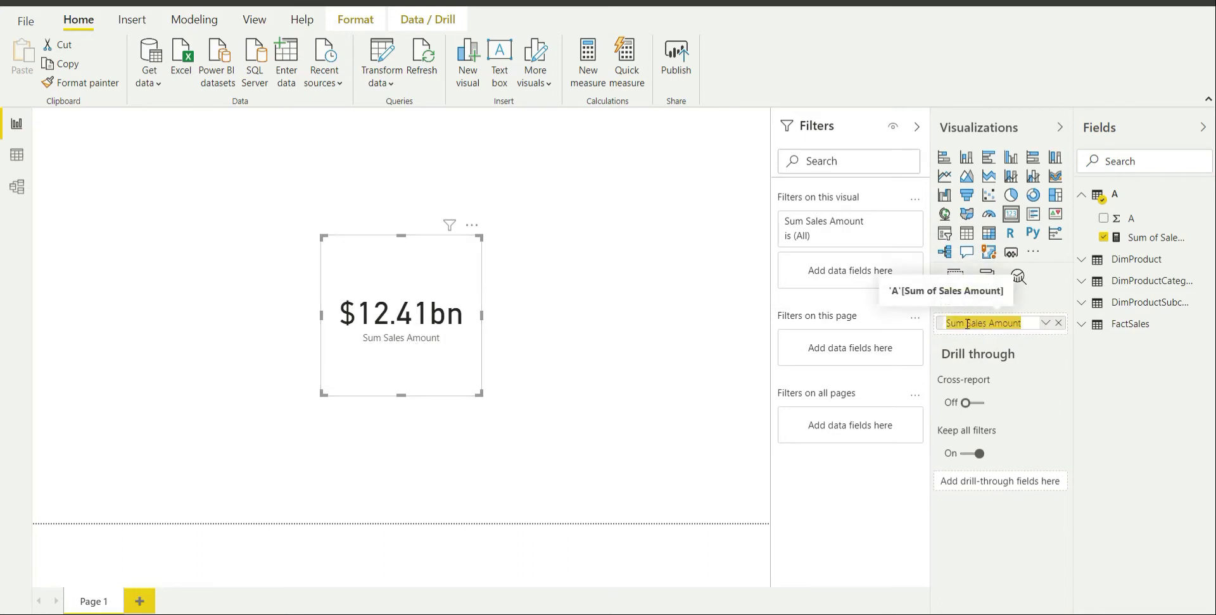
pyautogui.click(967, 324)
pyautogui.write('of')
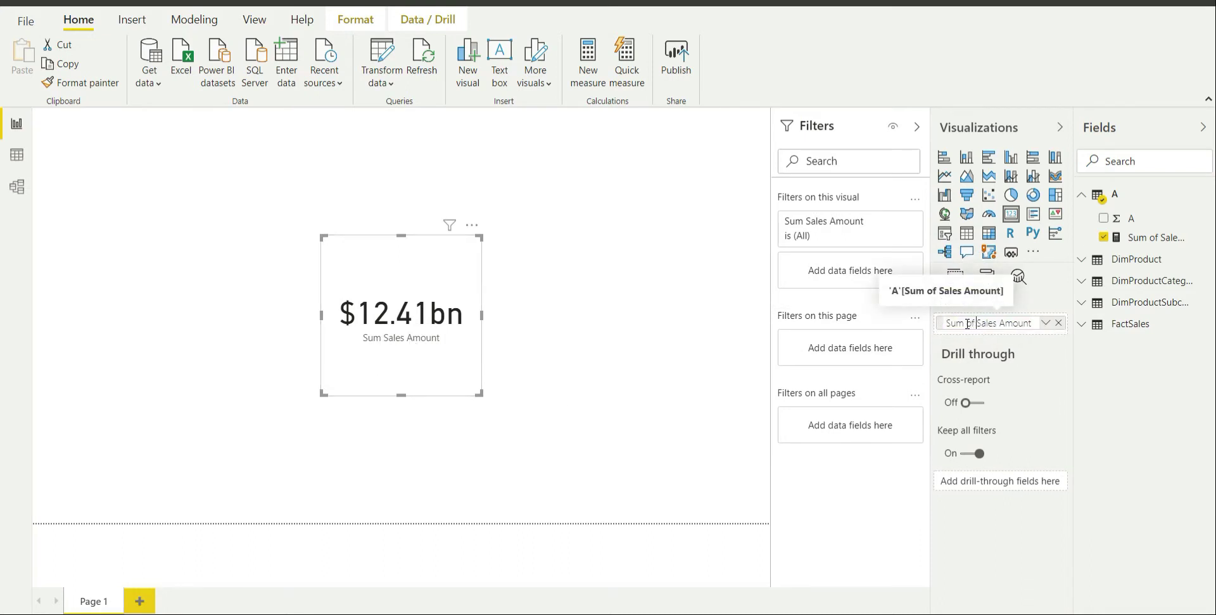
pyautogui.press('Return')
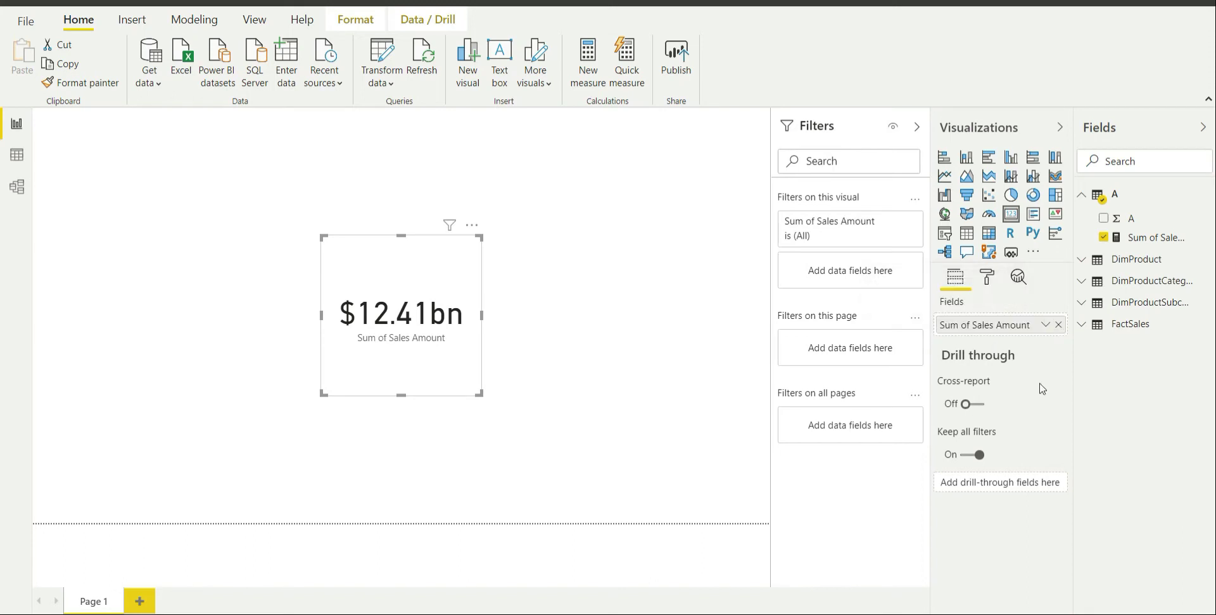
# Step: In the Format pane, expand General to show position 500, 220 and size 280 × 280
pyautogui.click(995, 278)
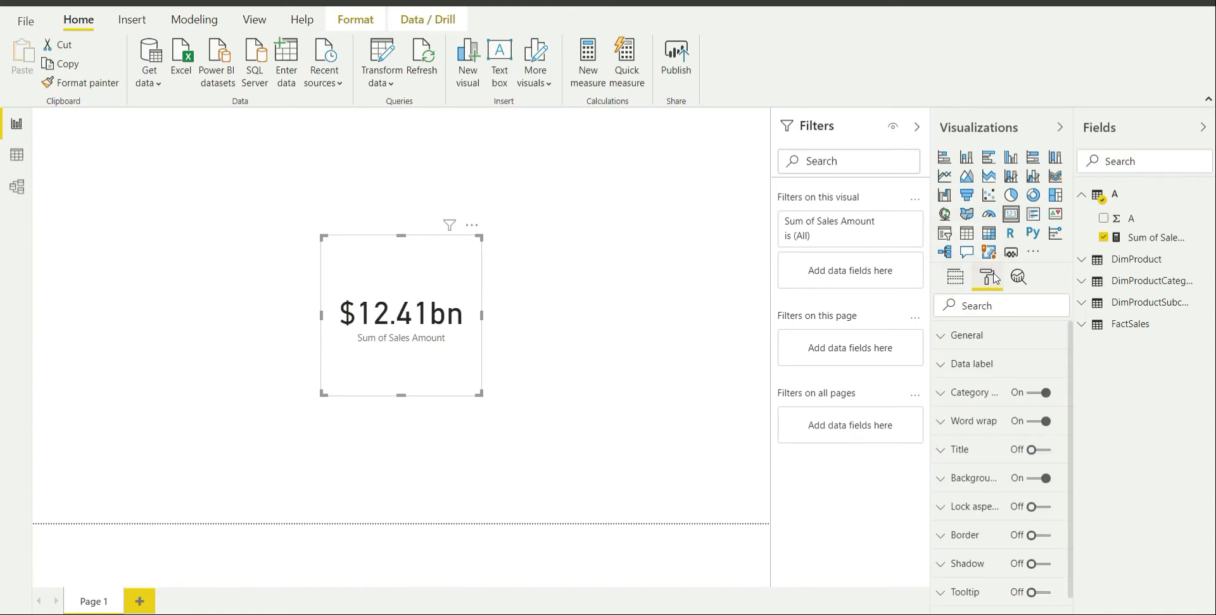
pyautogui.click(1016, 342)
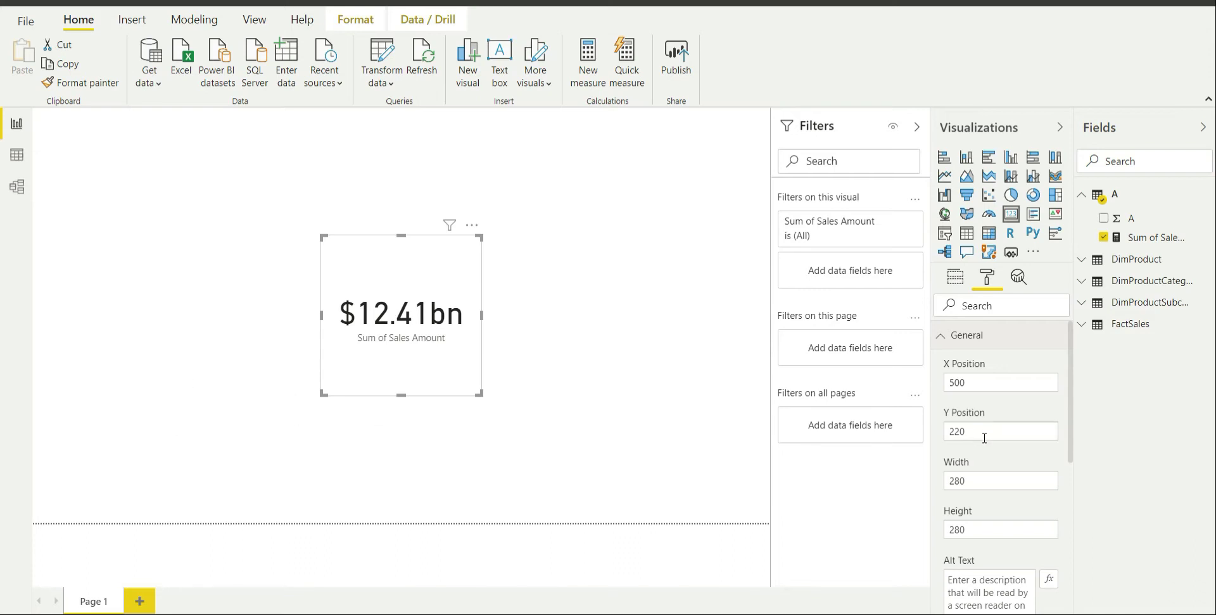
pyautogui.moveTo(983, 437); pyautogui.dragTo(947, 432)
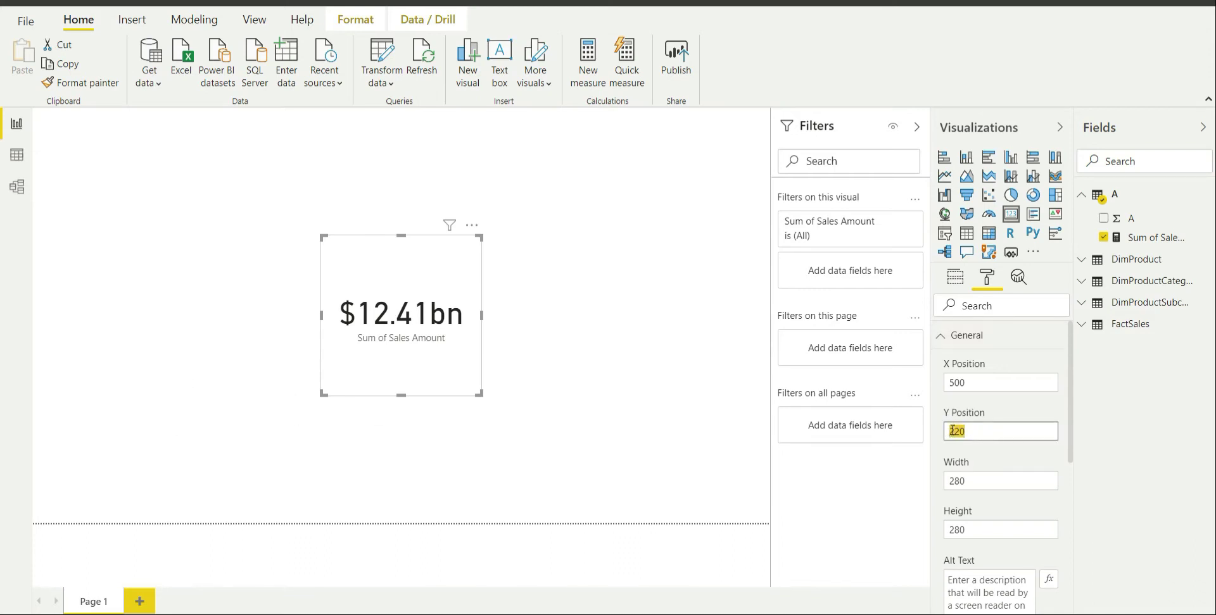
pyautogui.write('250')
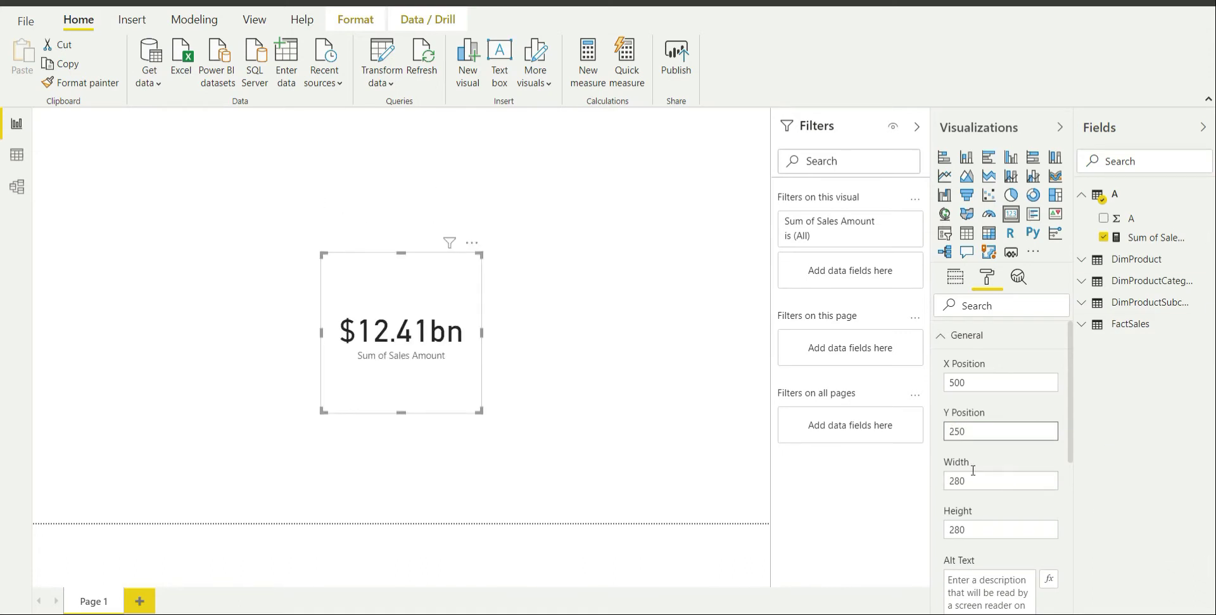
pyautogui.doubleClick(955, 431)
pyautogui.write('300')
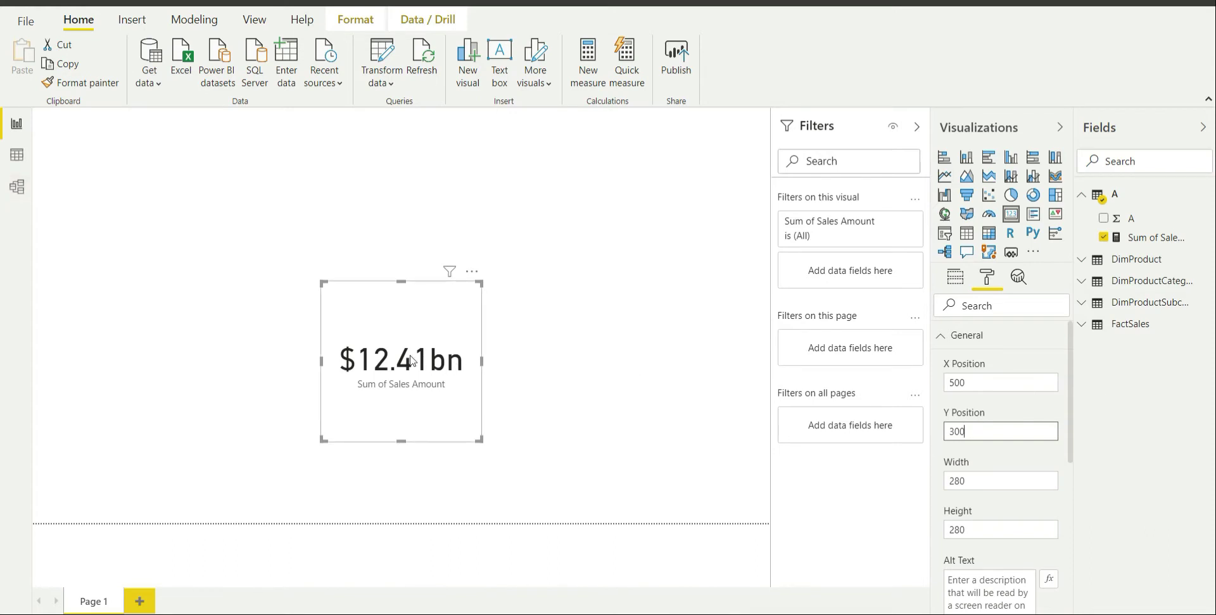
pyautogui.moveTo(401, 356); pyautogui.dragTo(402, 310)
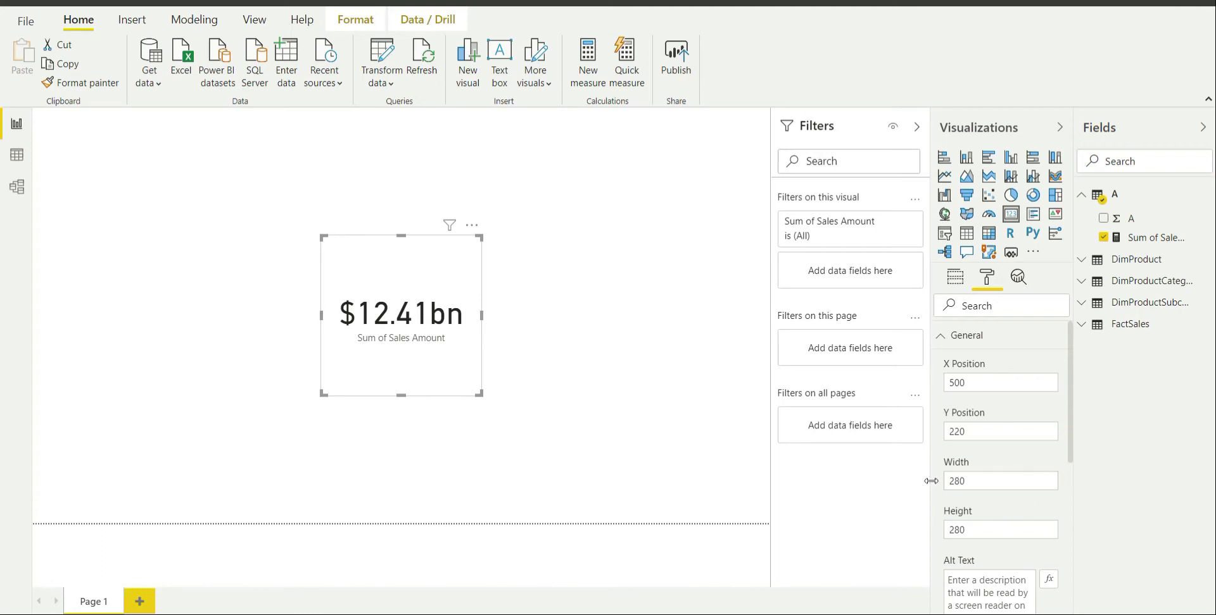
pyautogui.scroll(-3, 996, 536)
pyautogui.scroll(3, 993, 533)
# Step: Expand Data label and view the Color fx rules, cancelling without changes
pyautogui.click(969, 338)
pyautogui.scroll(-1, 1001, 393)
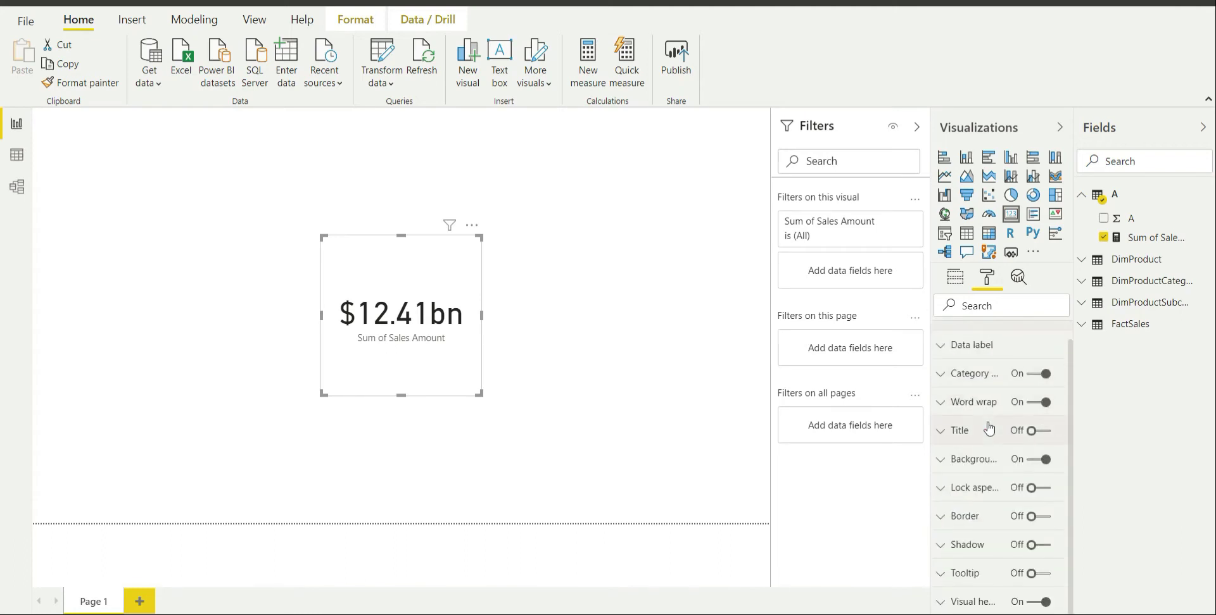
pyautogui.click(971, 345)
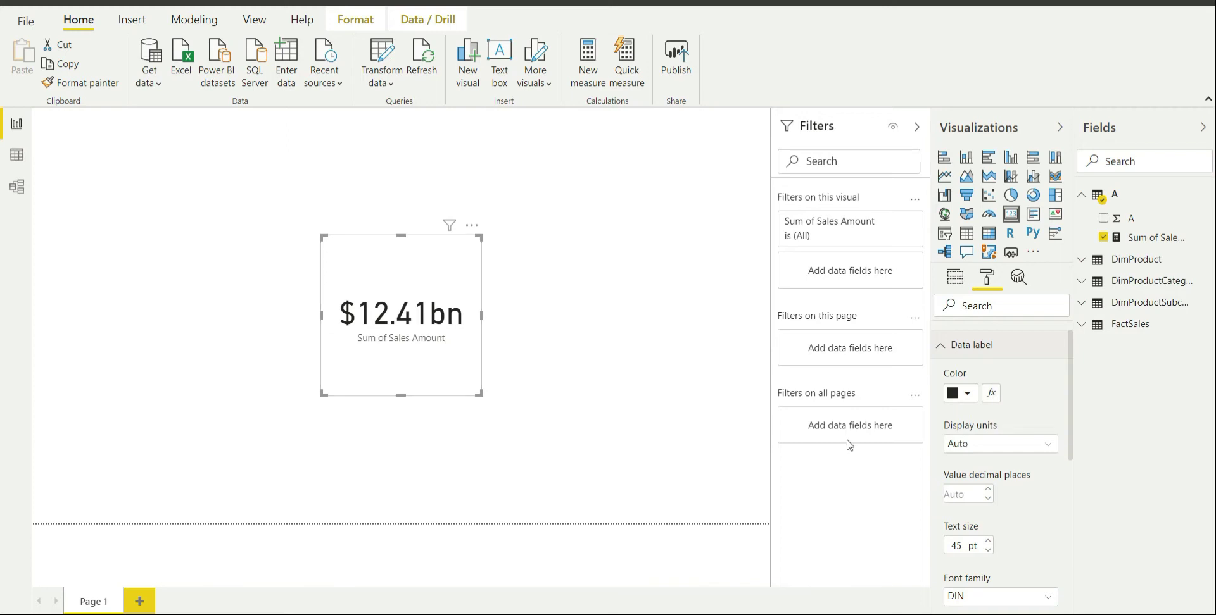
pyautogui.click(990, 395)
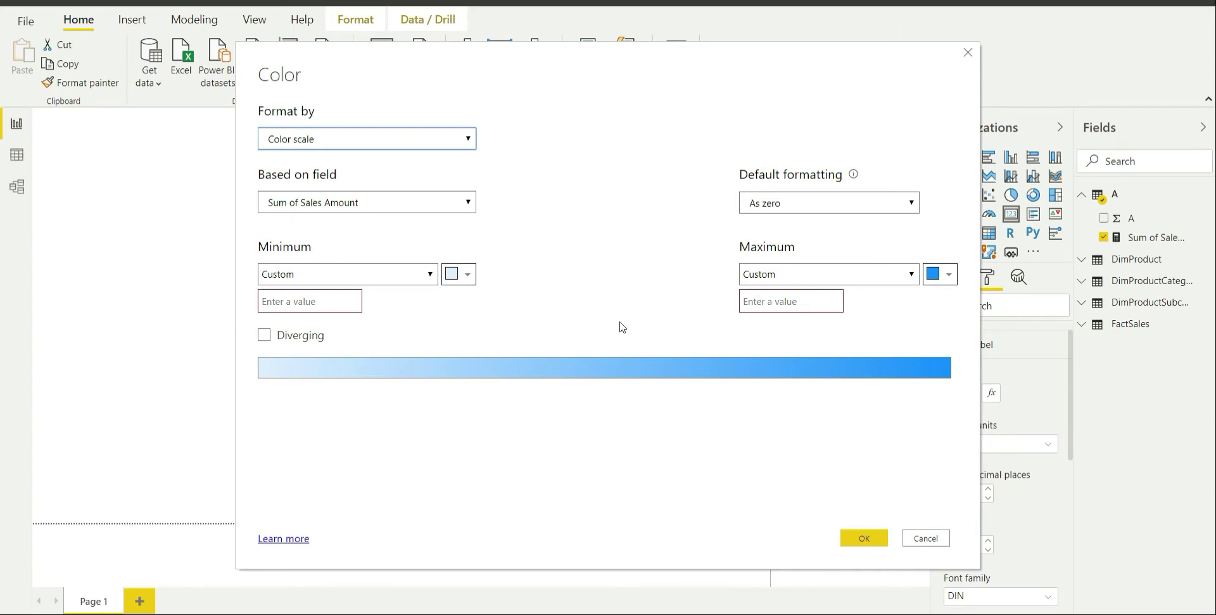
pyautogui.click(935, 539)
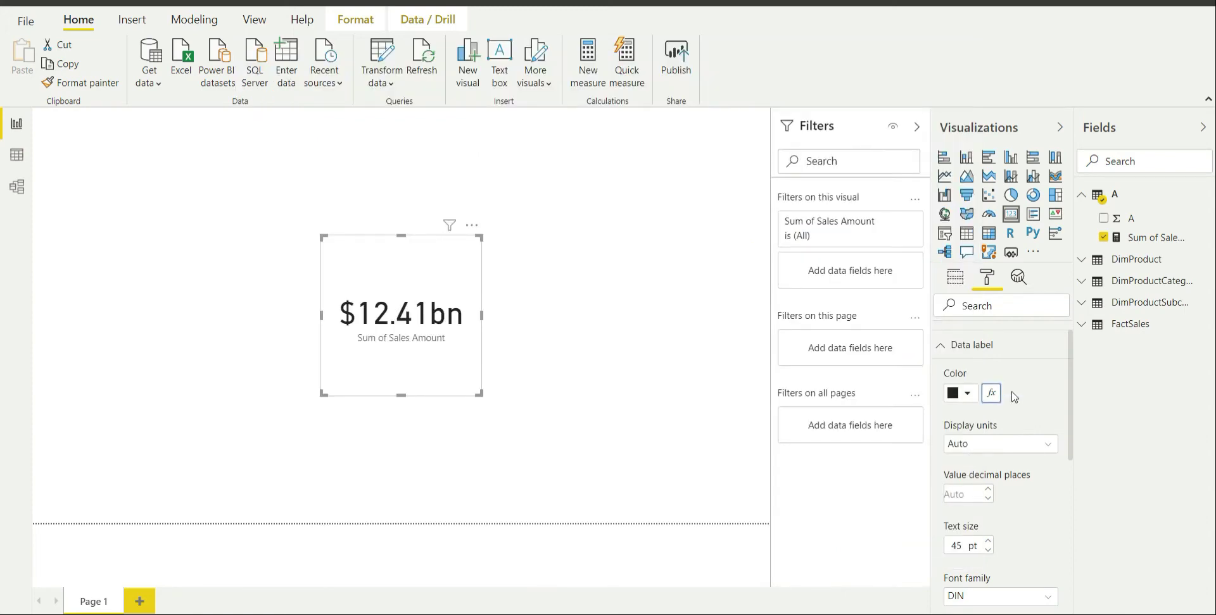
# Step: Set the data label display units to Auto after briefly trying None
pyautogui.click(1005, 450)
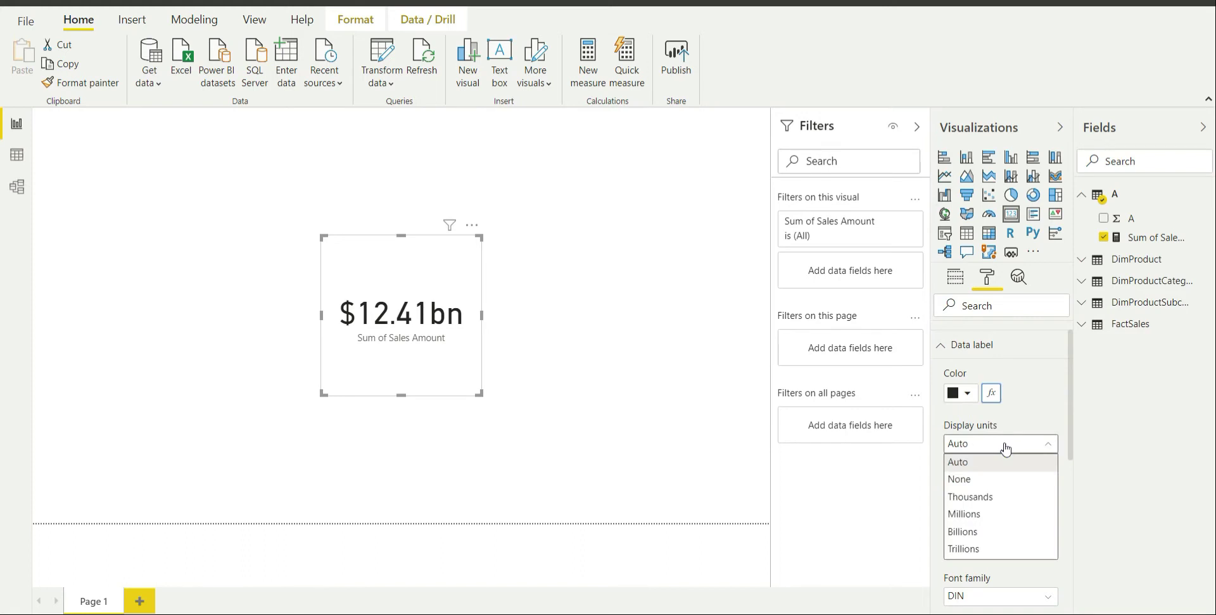
pyautogui.click(1009, 481)
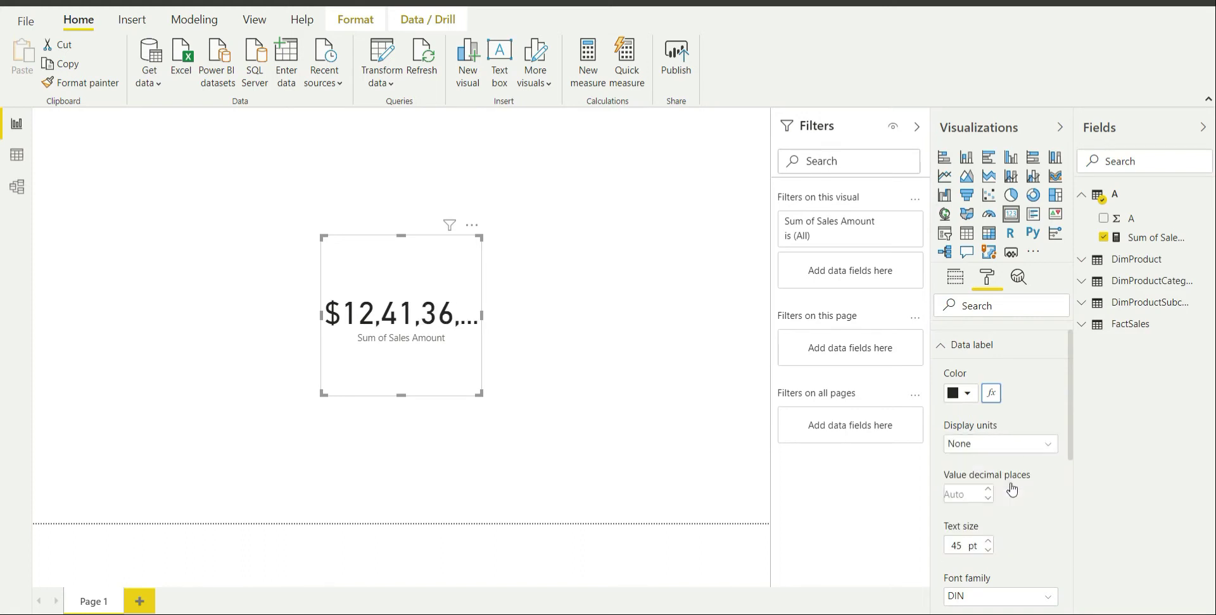
pyautogui.moveTo(415, 321)
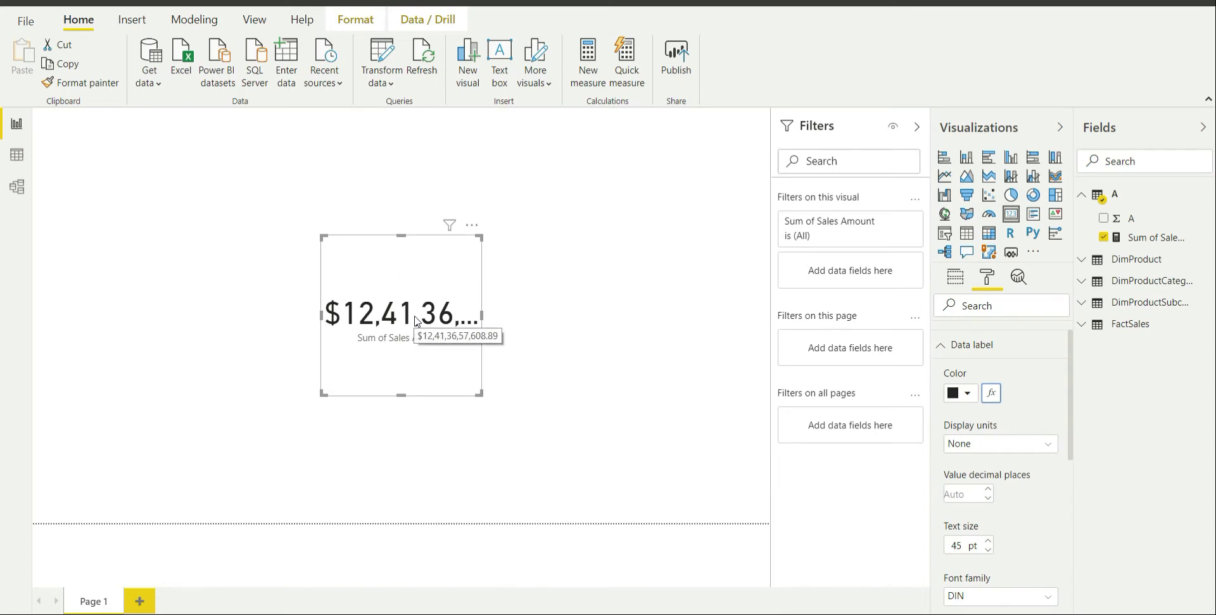
pyautogui.click(989, 452)
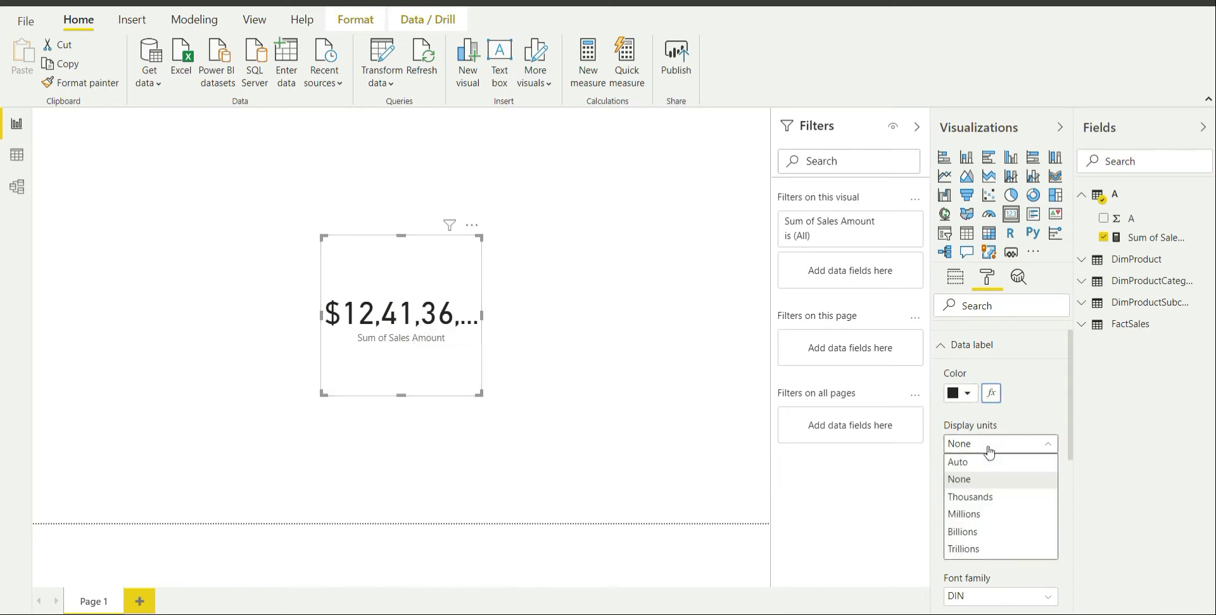
pyautogui.click(999, 465)
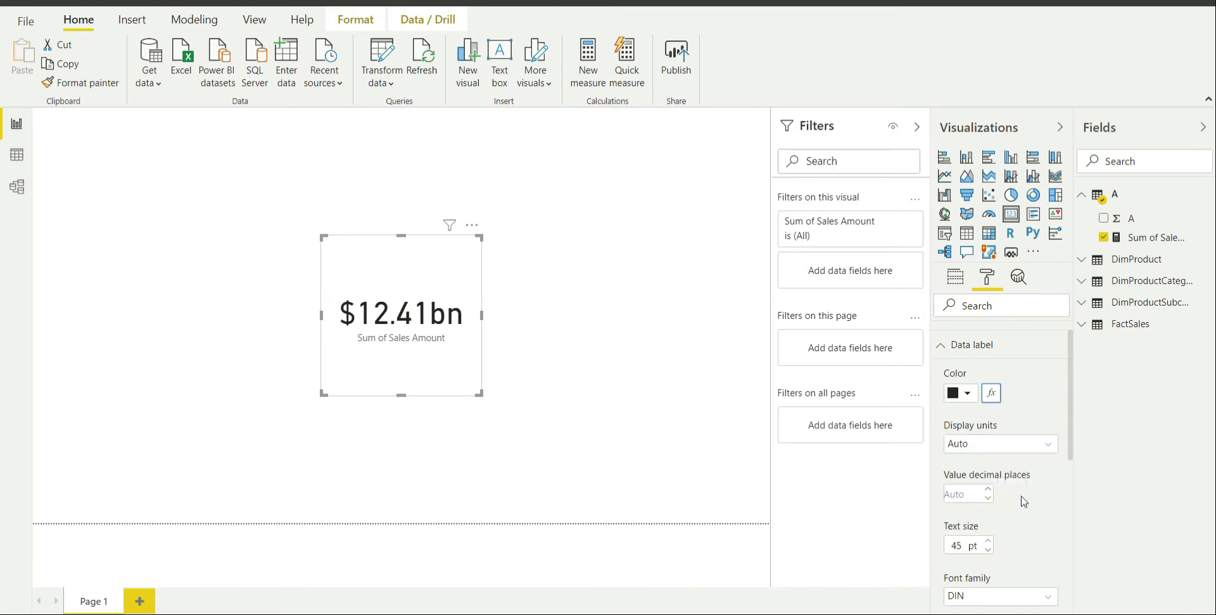
pyautogui.scroll(-1, 1021, 501)
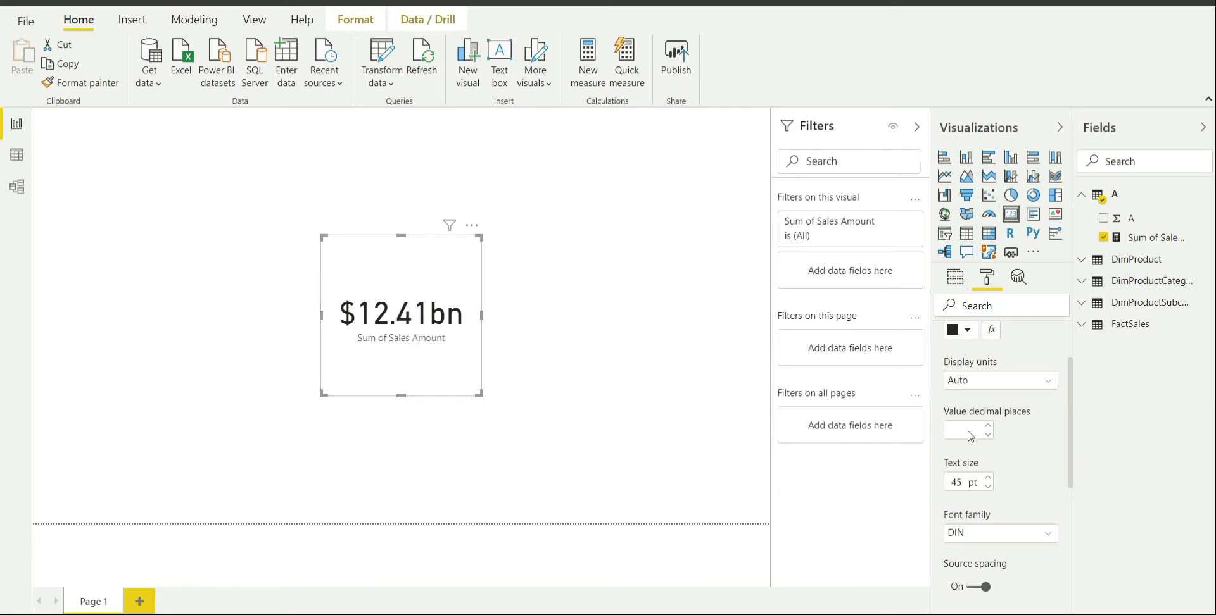
# Step: Set value decimal places to 2 and leave the value text size at 45 pt
pyautogui.write('0')
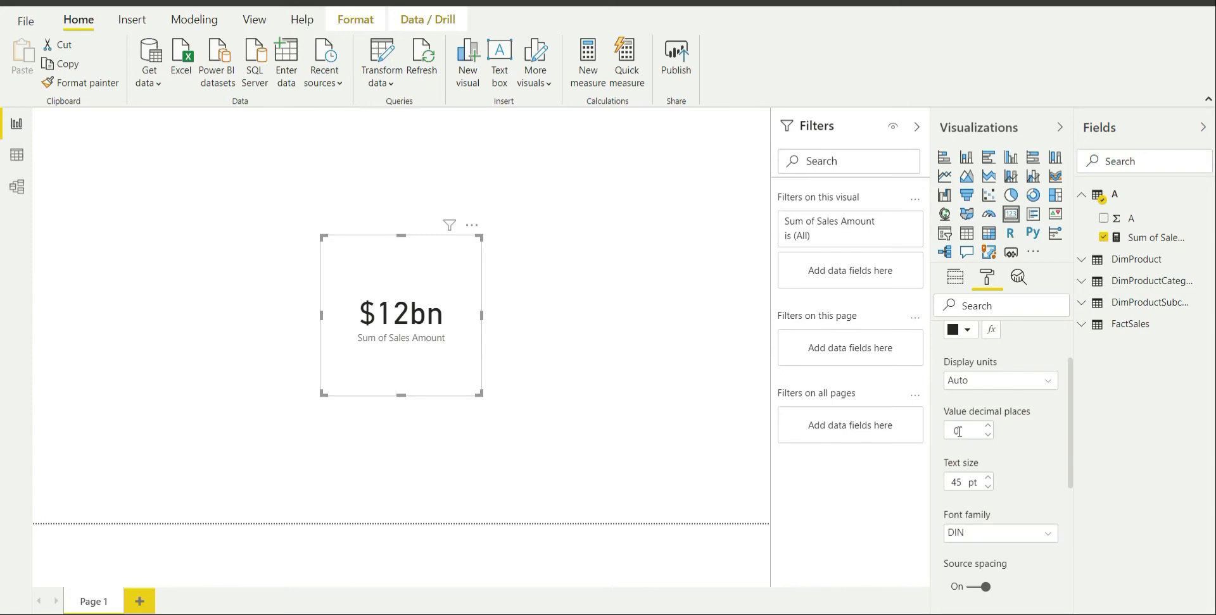
pyautogui.write('2')
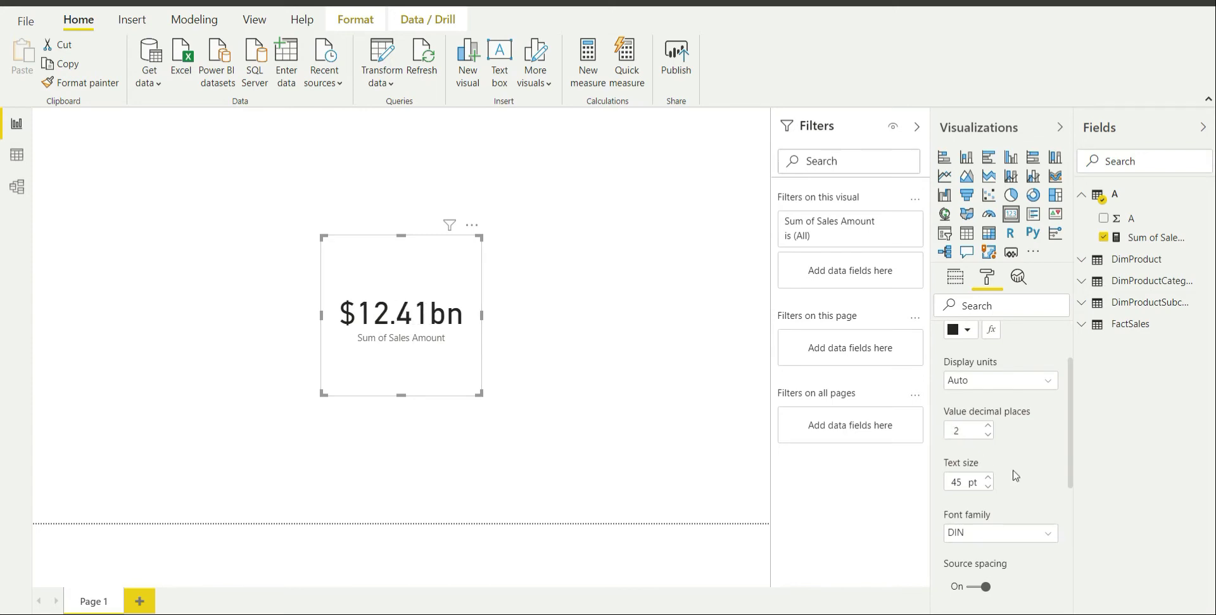
pyautogui.scroll(-2, 1013, 474)
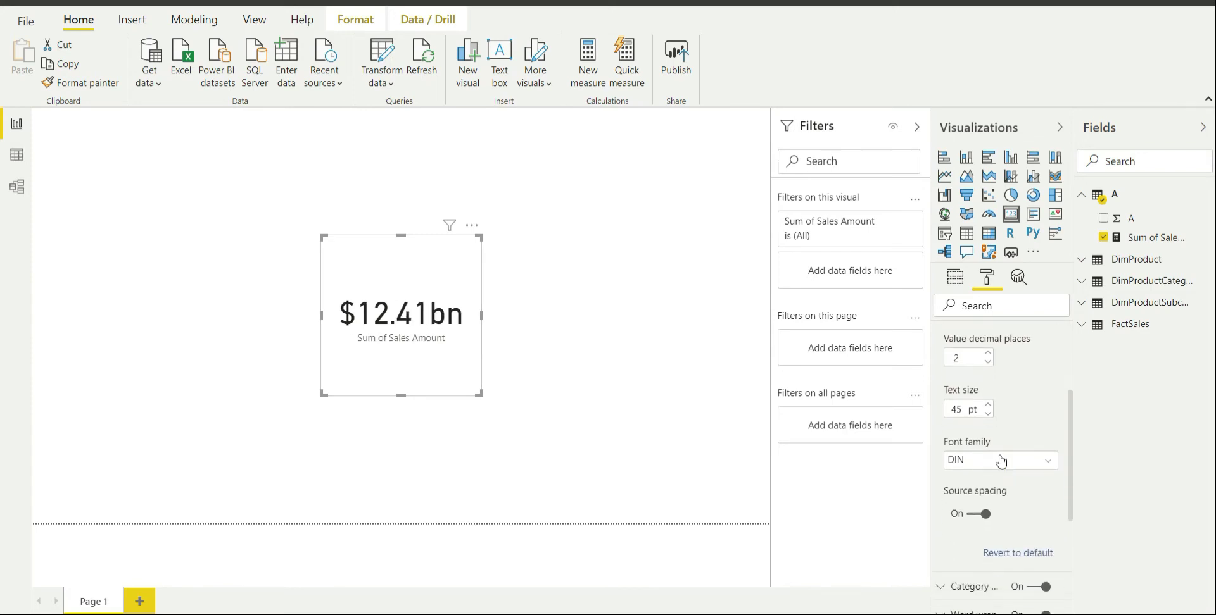
pyautogui.click(989, 406)
pyautogui.click(989, 405)
pyautogui.click(989, 406)
pyautogui.click(988, 413)
pyautogui.click(988, 413)
pyautogui.click(988, 413)
pyautogui.click(988, 413)
pyautogui.scroll(3, 1032, 464)
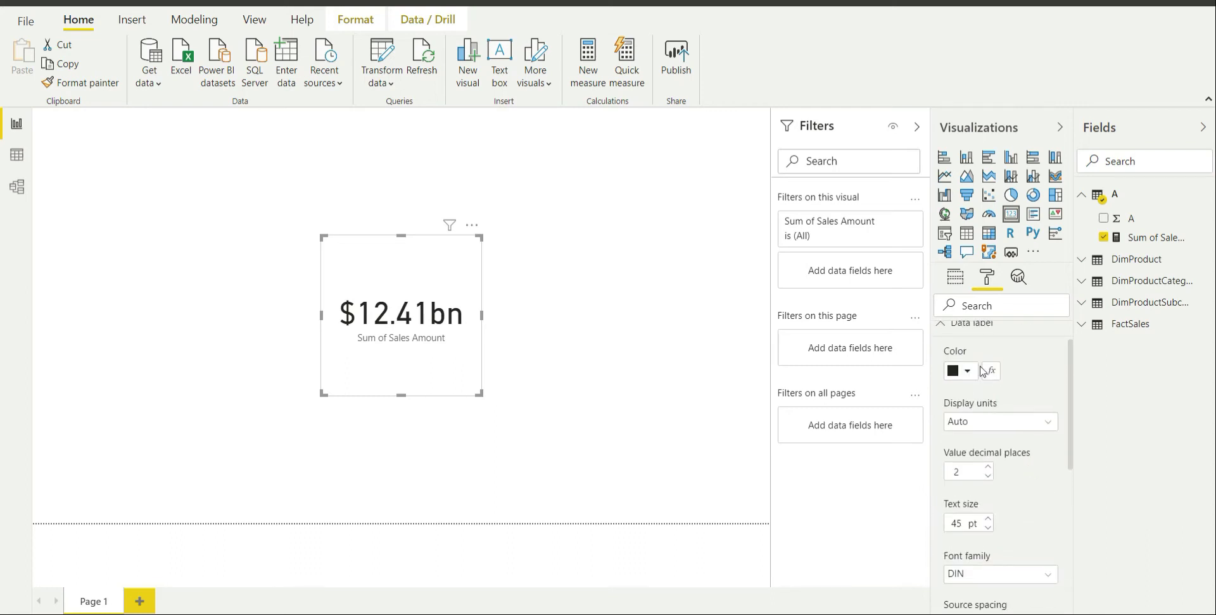
# Step: Raise the Category label text size from 12 to 14 pt
pyautogui.click(977, 368)
pyautogui.scroll(-1, 966, 375)
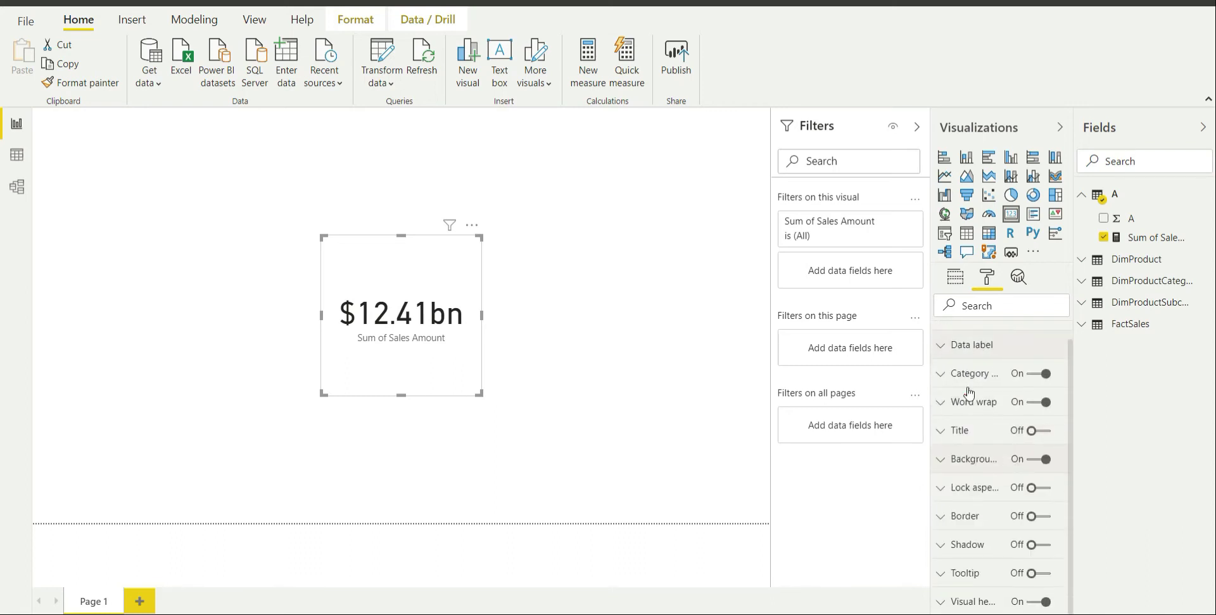
pyautogui.click(962, 373)
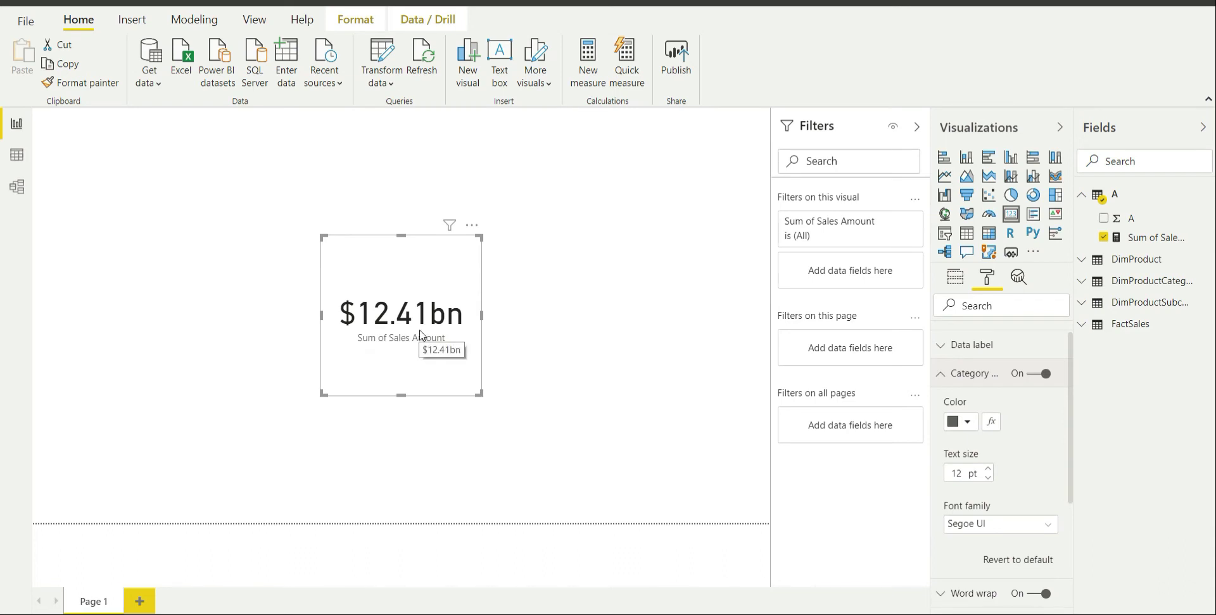
pyautogui.click(986, 470)
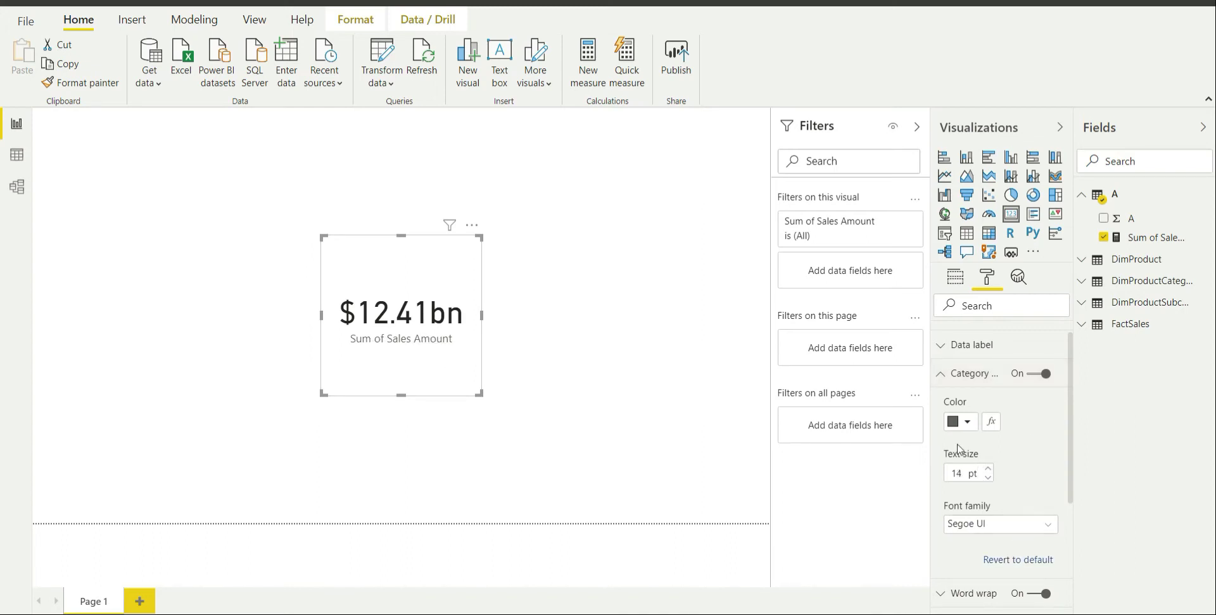
pyautogui.click(975, 380)
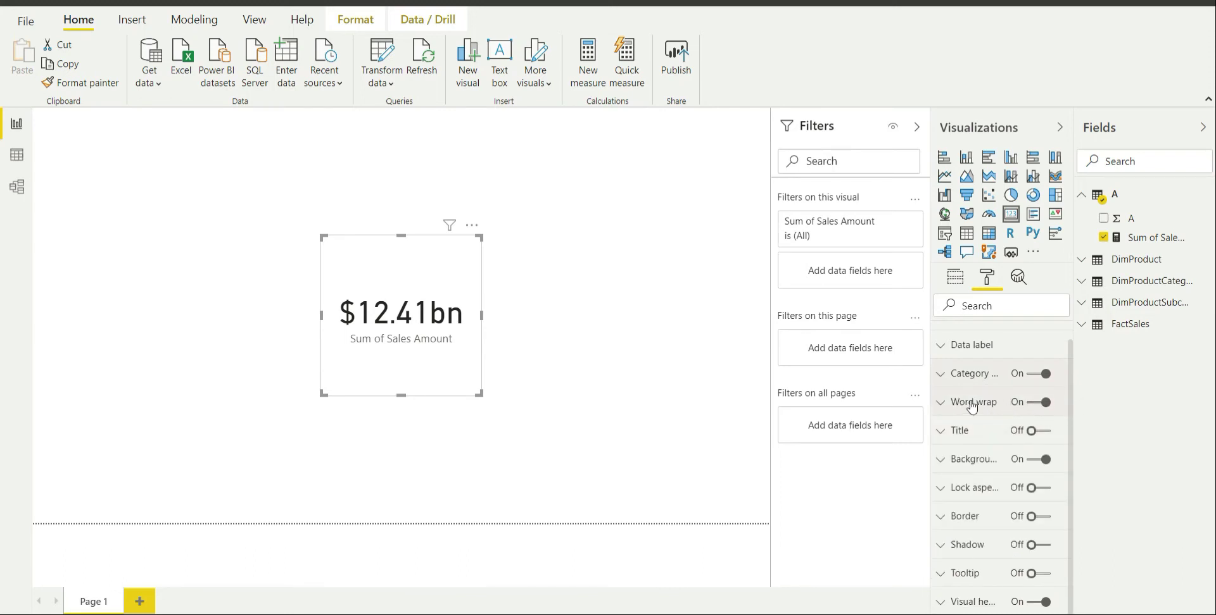
# Step: Turn on the card title and enter the text 'Card'
pyautogui.click(1045, 430)
pyautogui.click(981, 437)
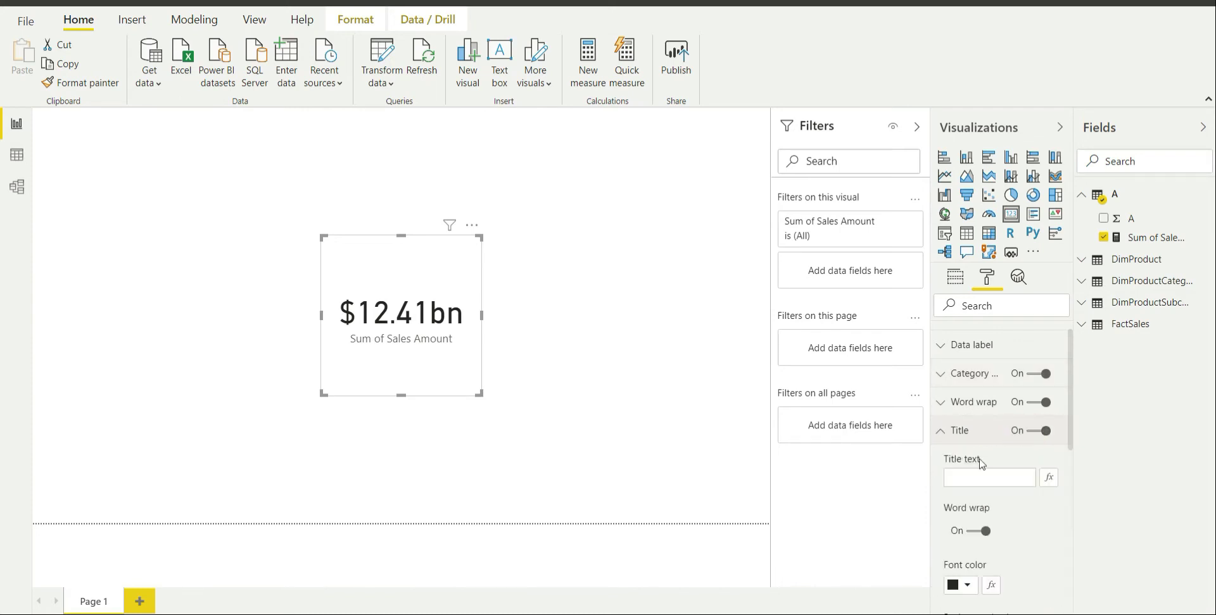
pyautogui.click(980, 482)
pyautogui.write('Card')
# Step: Give the title an orange #ffaa00 background
pyautogui.scroll(-1, 992, 495)
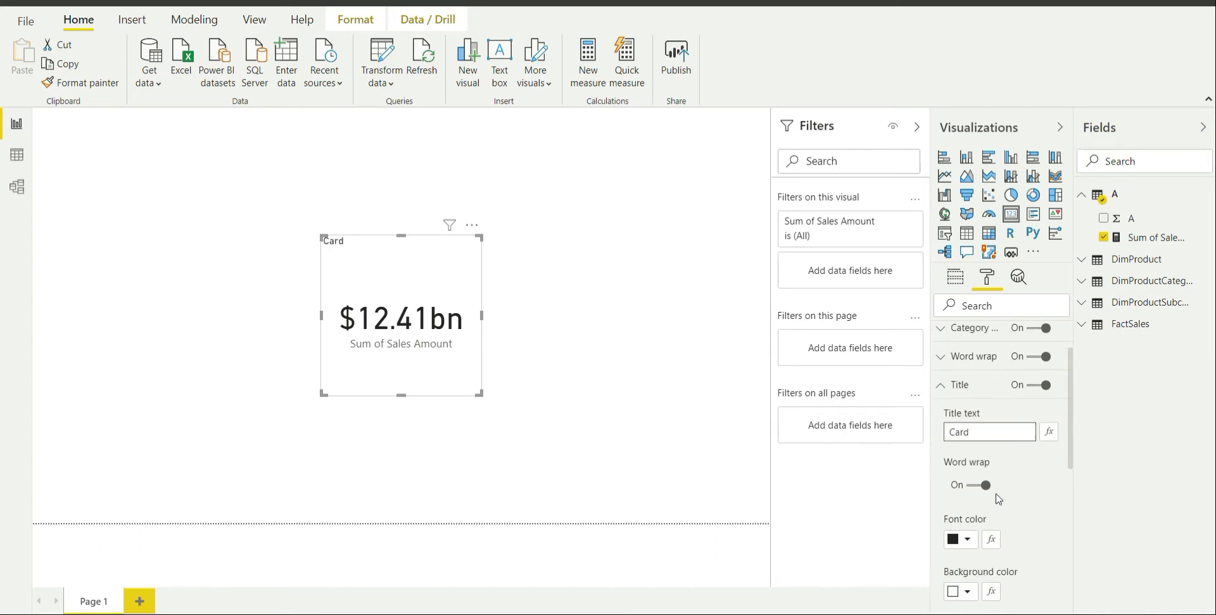
pyautogui.scroll(-1, 978, 482)
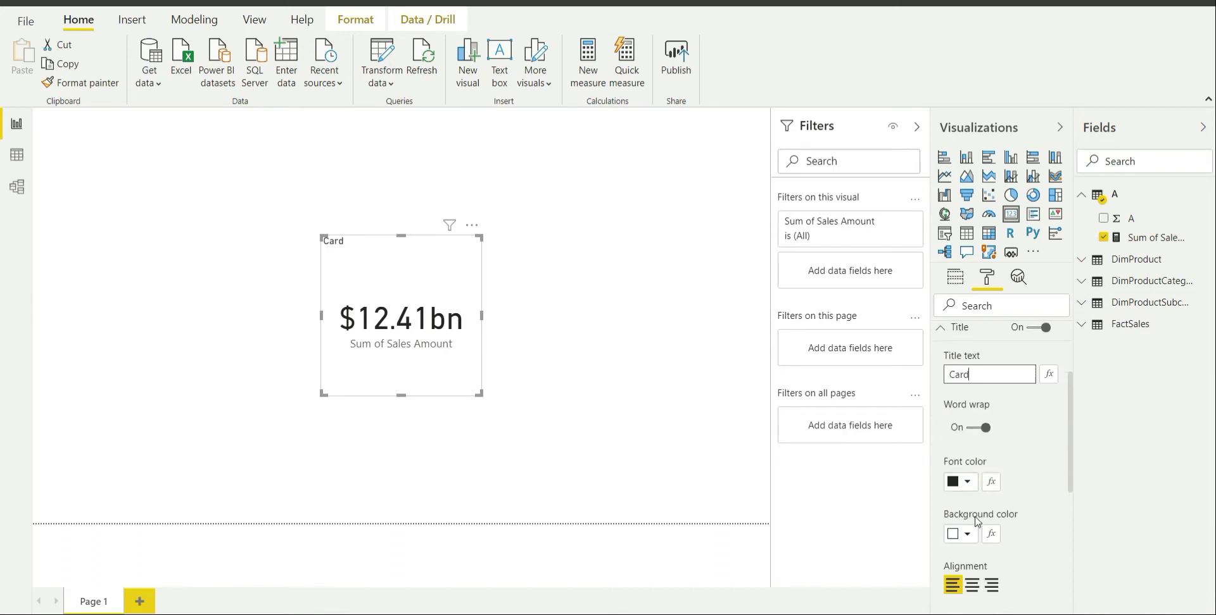
pyautogui.scroll(-1, 978, 523)
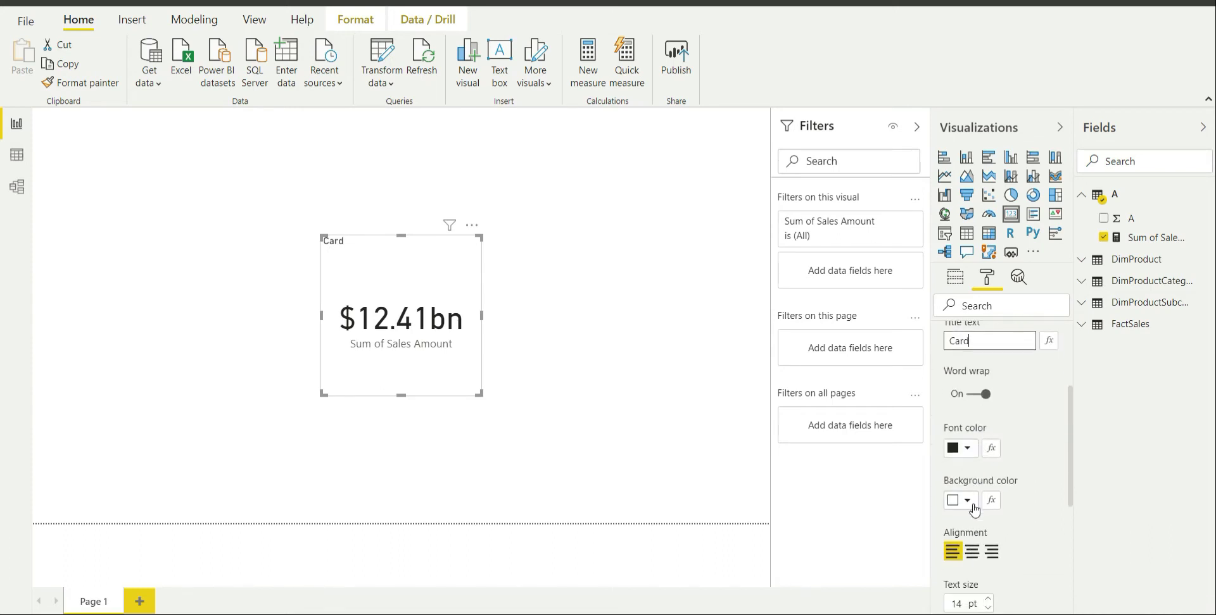
pyautogui.click(967, 502)
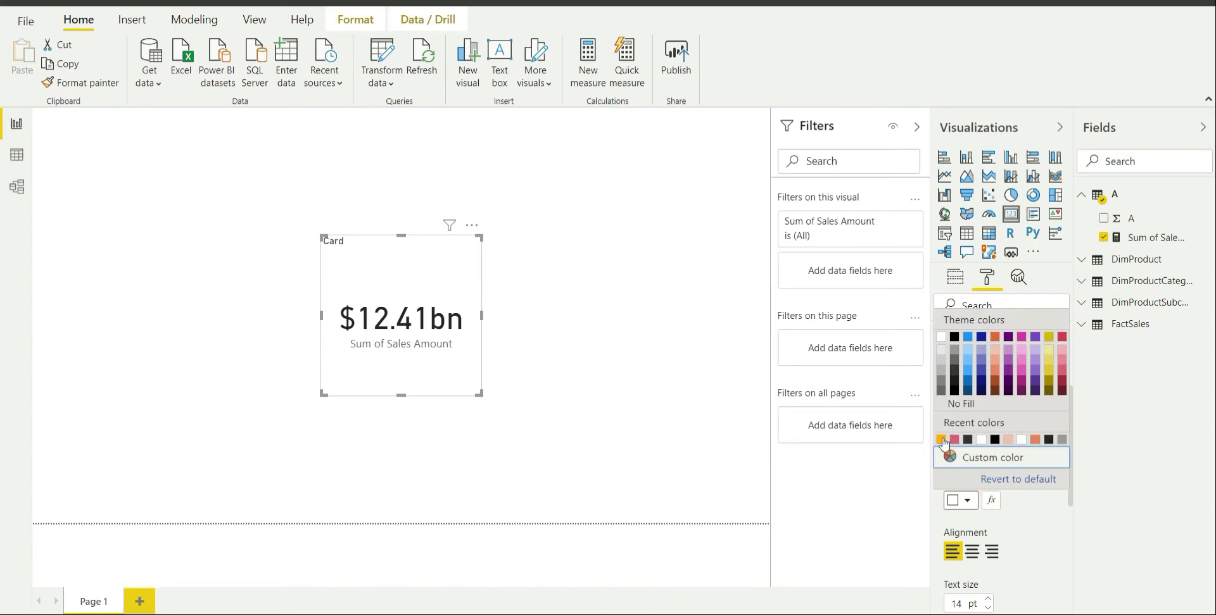
pyautogui.press('Escape')
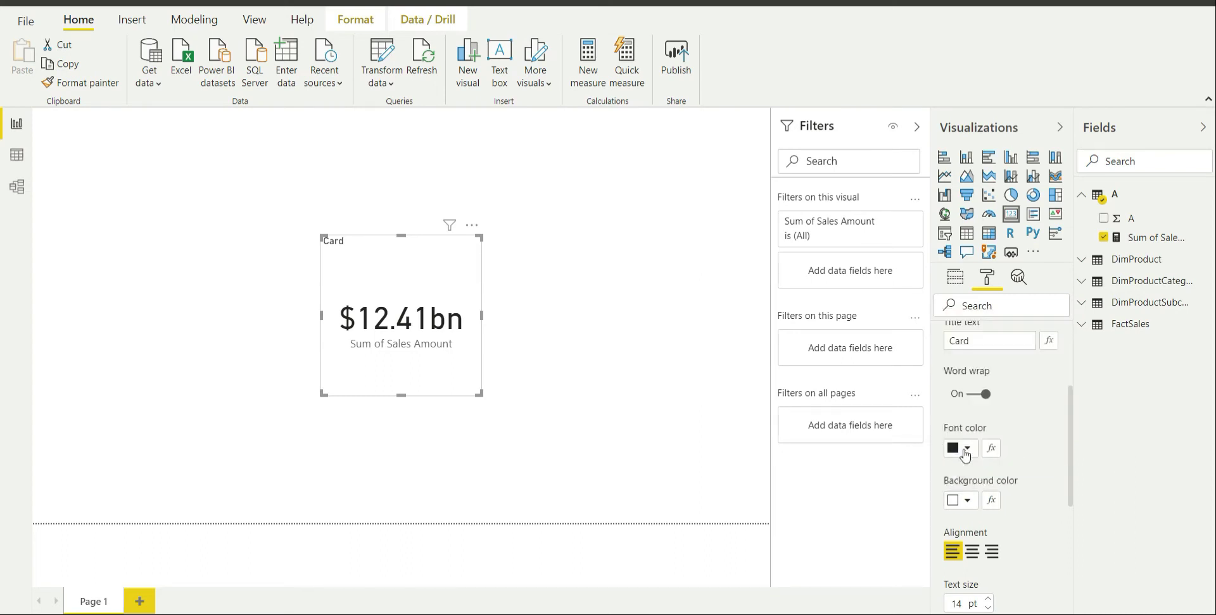
pyautogui.click(966, 500)
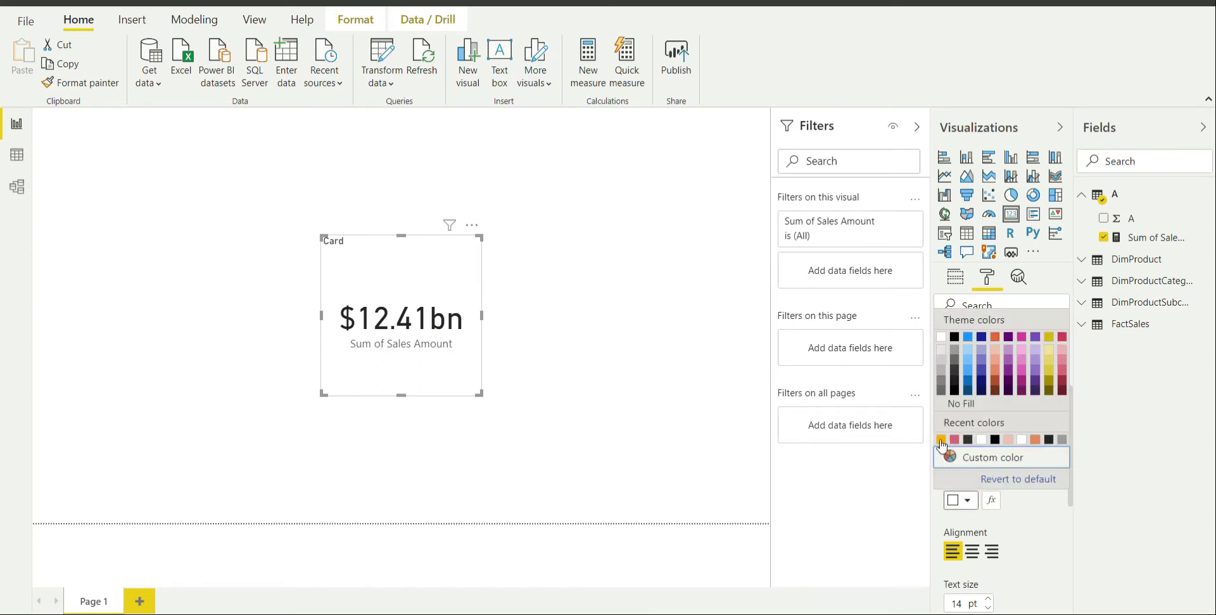
pyautogui.click(941, 440)
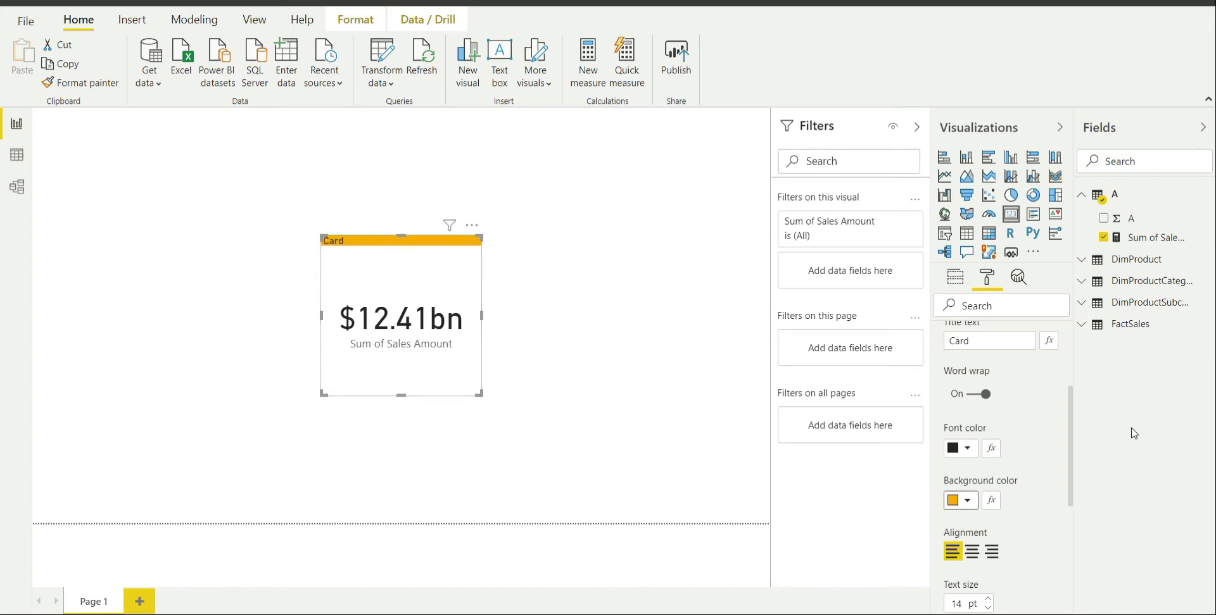
# Step: Centre the title and raise its text size to 24 pt
pyautogui.scroll(-1, 1016, 531)
pyautogui.click(972, 508)
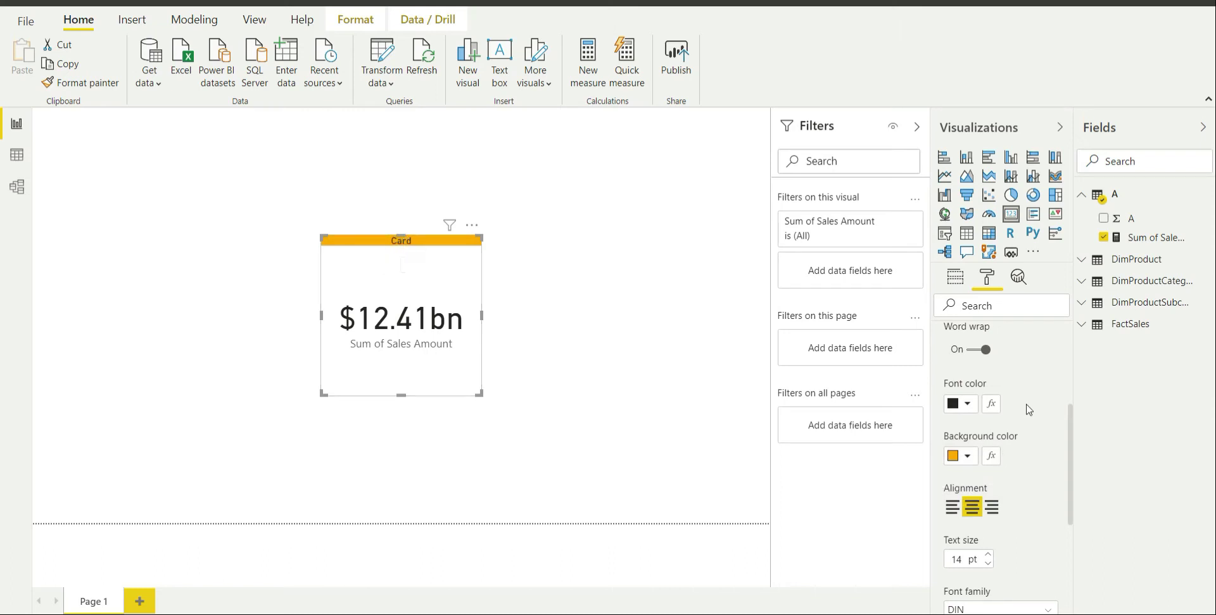
pyautogui.scroll(-3, 1032, 418)
pyautogui.click(988, 457)
pyautogui.click(988, 457)
pyautogui.click(988, 457)
pyautogui.click(988, 457)
pyautogui.click(988, 457)
pyautogui.click(989, 457)
pyautogui.click(988, 457)
pyautogui.click(988, 458)
pyautogui.click(988, 457)
pyautogui.click(988, 457)
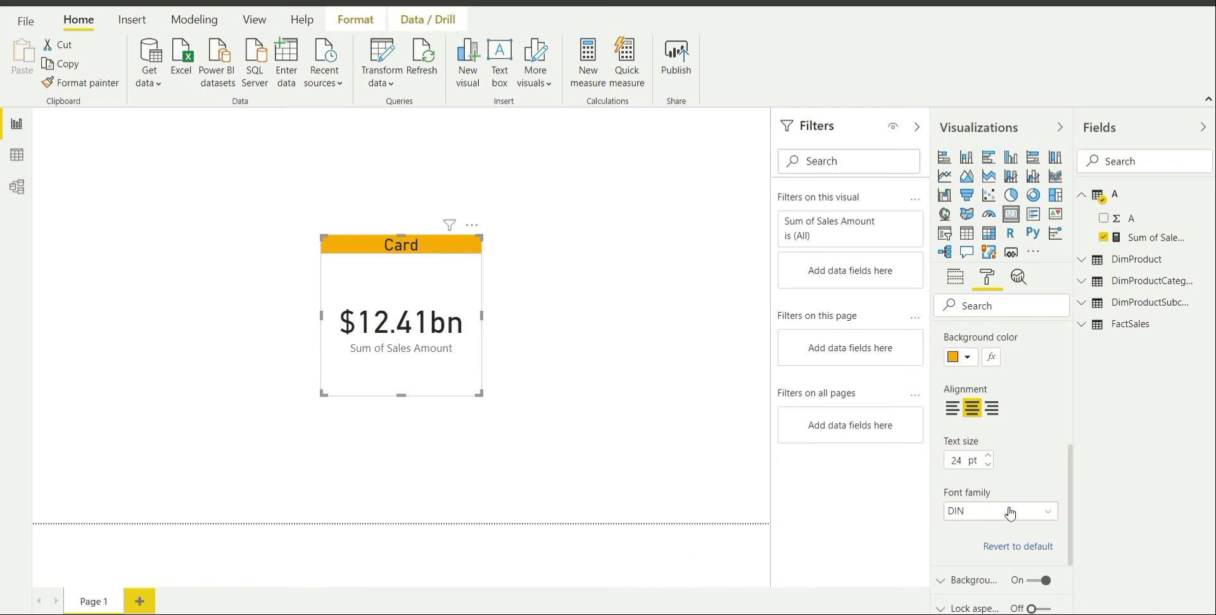
pyautogui.scroll(3, 1016, 443)
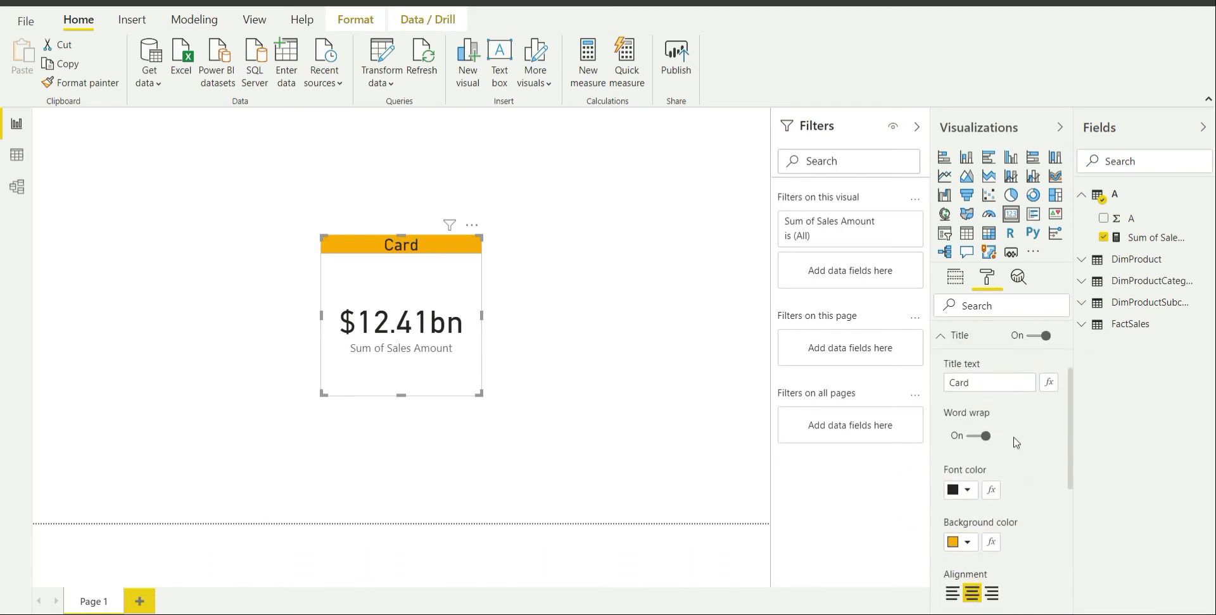
# Step: Turn the title off and fill the card background with orange #ffaa00
pyautogui.click(1034, 346)
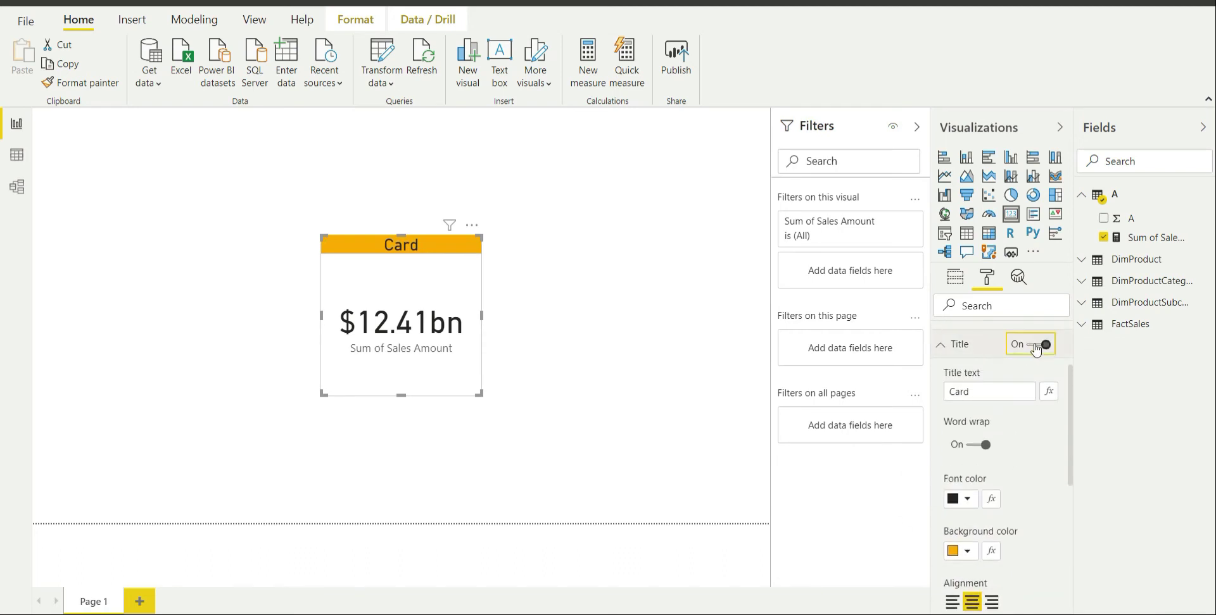
pyautogui.click(963, 348)
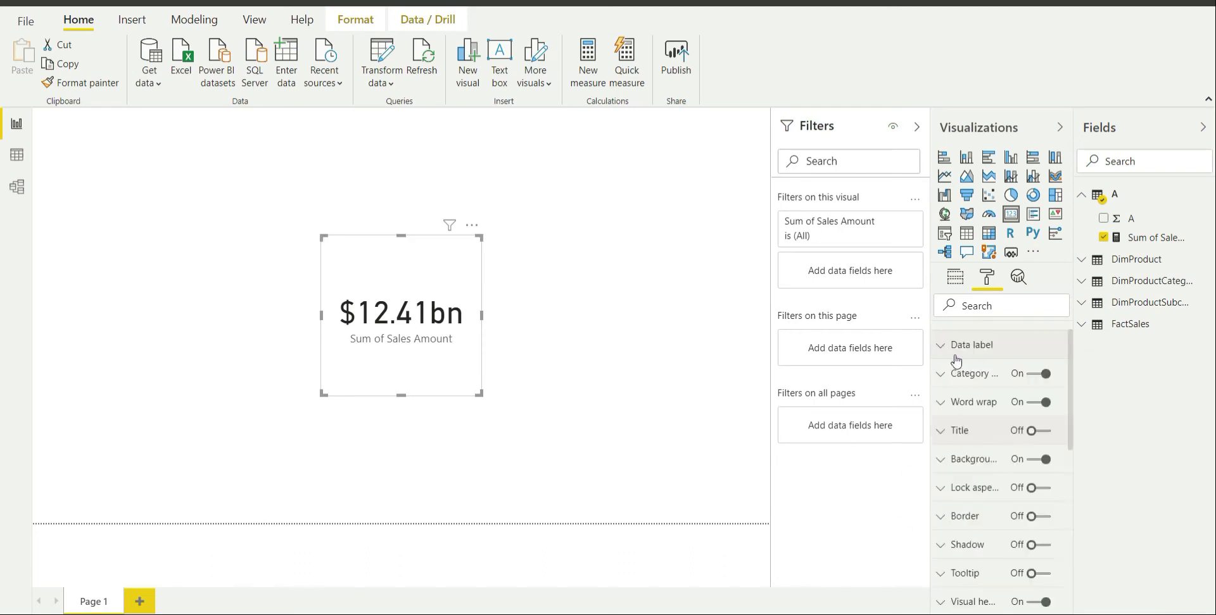
pyautogui.click(969, 467)
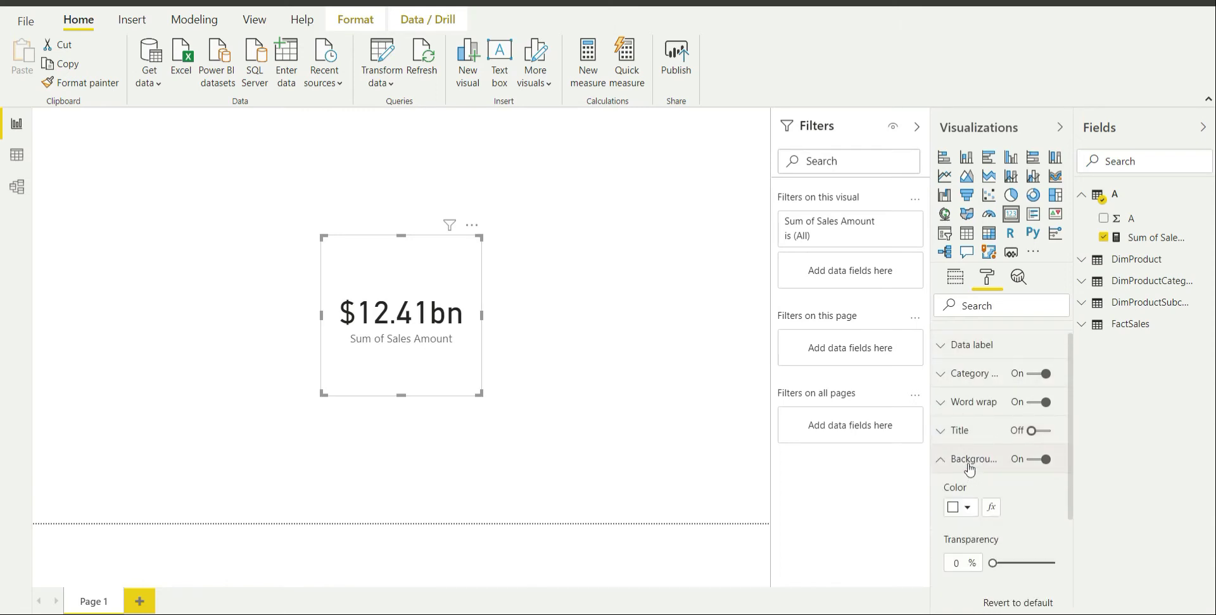
pyautogui.click(967, 512)
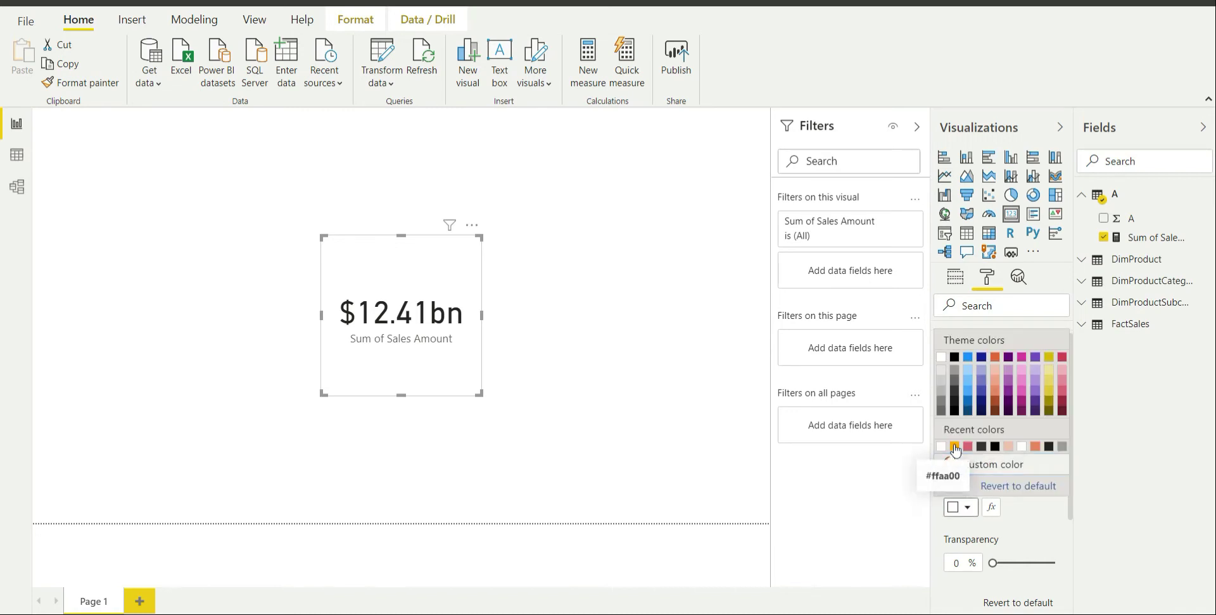
pyautogui.click(954, 446)
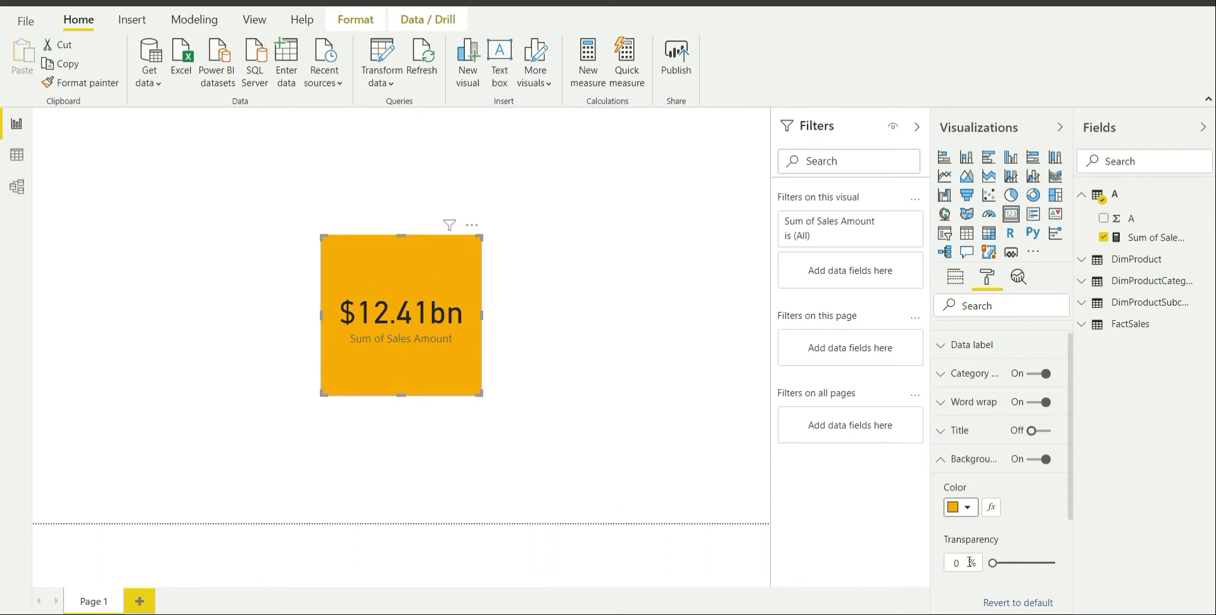
# Step: Set the background transparency to about 29%
pyautogui.moveTo(994, 563); pyautogui.dragTo(1008, 563)
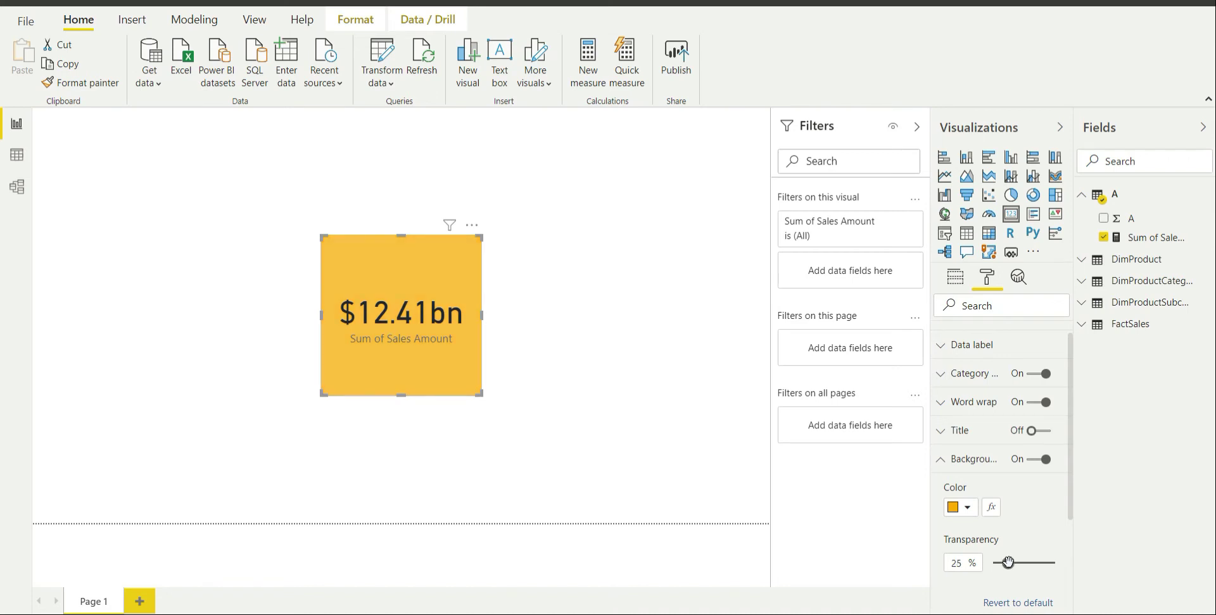
pyautogui.moveTo(1007, 563); pyautogui.dragTo(1024, 561)
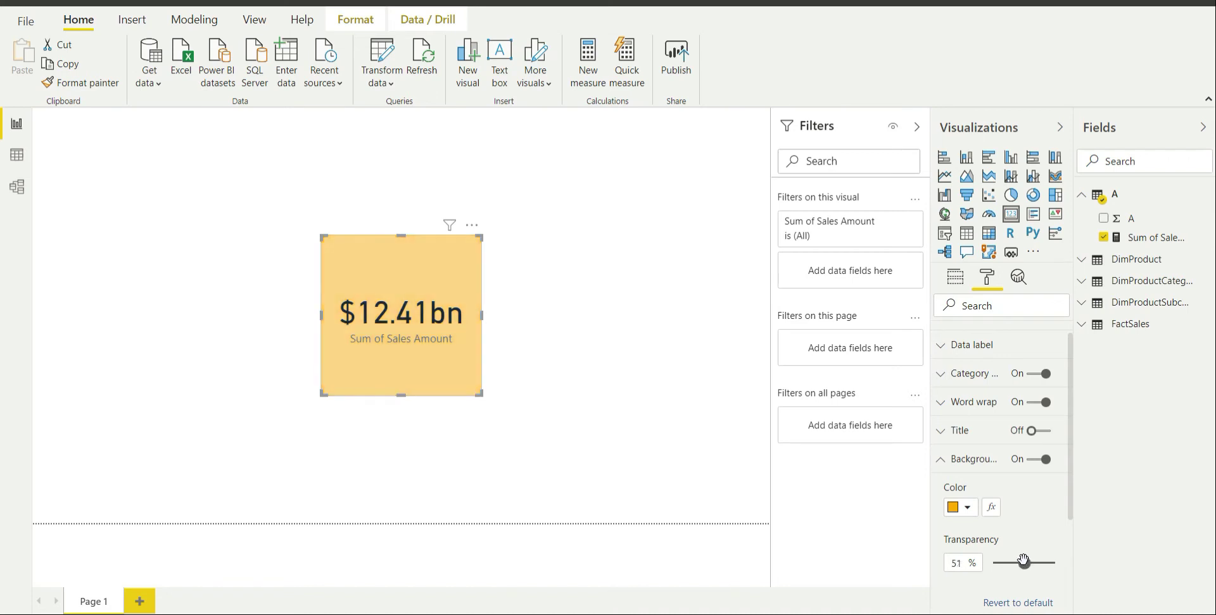
pyautogui.moveTo(1021, 561)
pyautogui.mouseDown()
pyautogui.moveTo(1006, 561)
pyautogui.moveTo(1016, 561)
pyautogui.mouseUp()
# Step: Switch the card's border on and round its corners with a 20 px radius
pyautogui.click(967, 460)
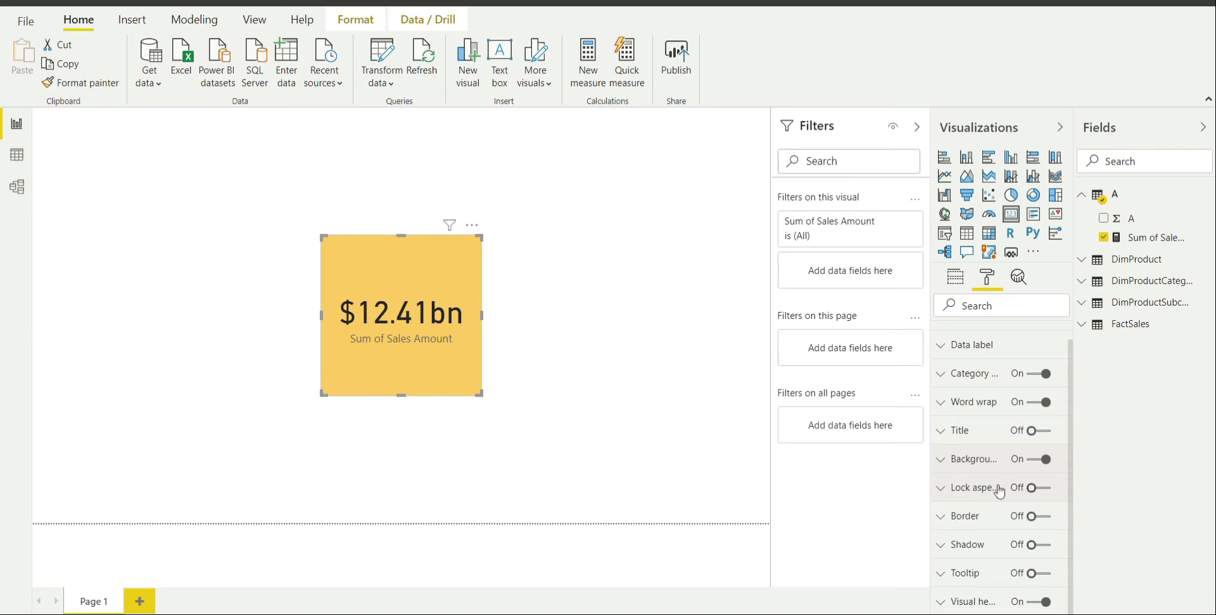
pyautogui.click(965, 518)
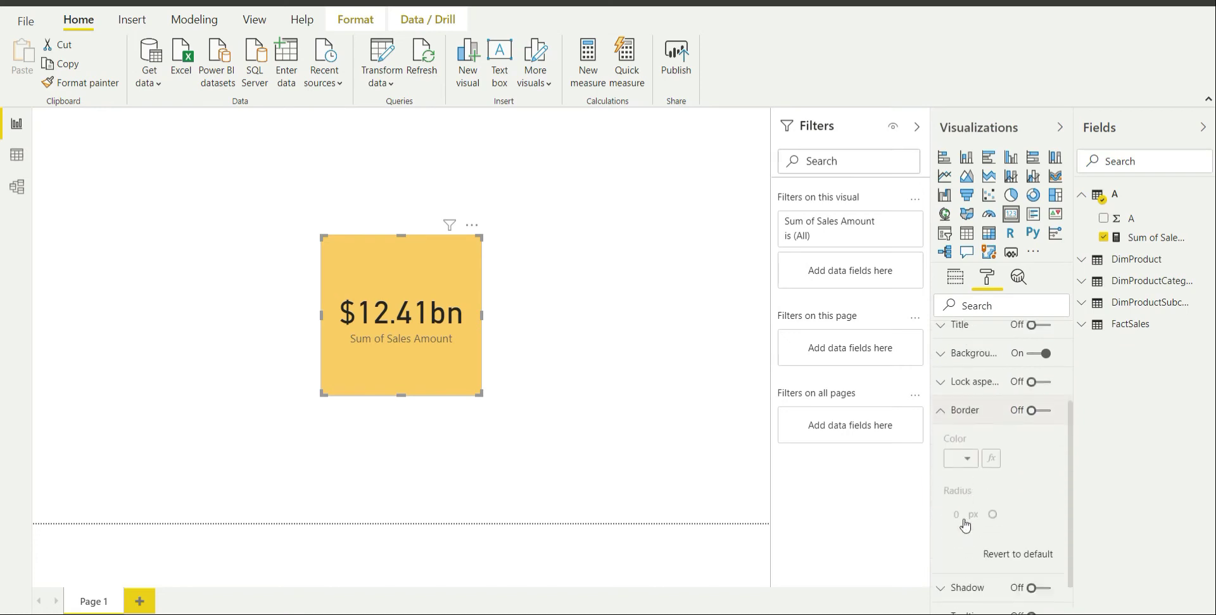
pyautogui.scroll(-1, 965, 526)
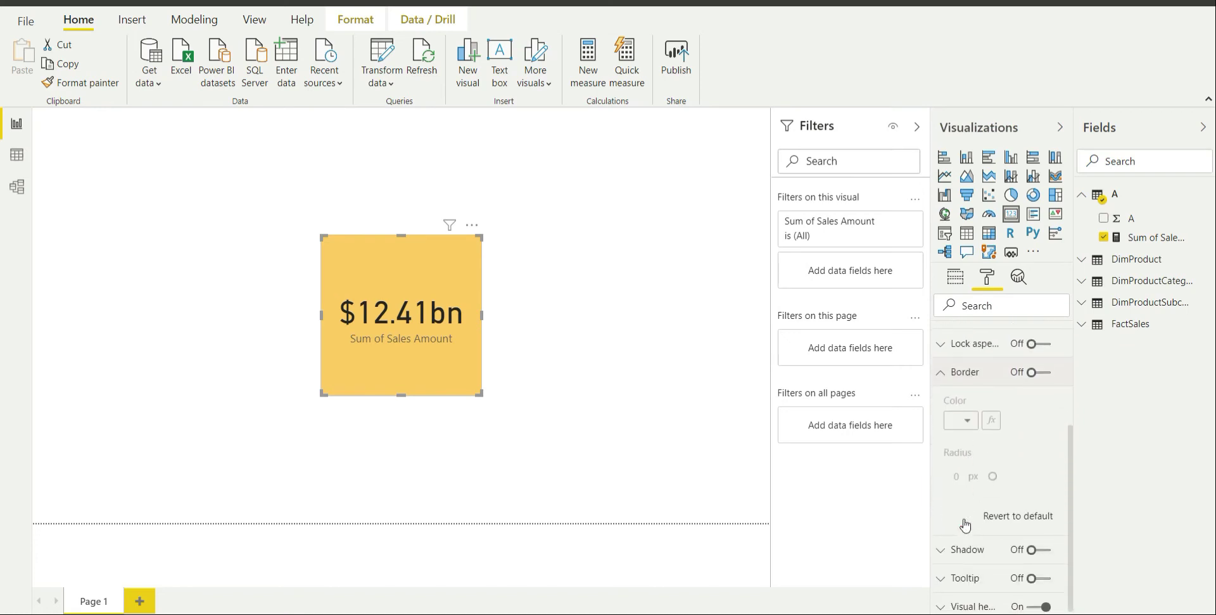
pyautogui.click(1041, 373)
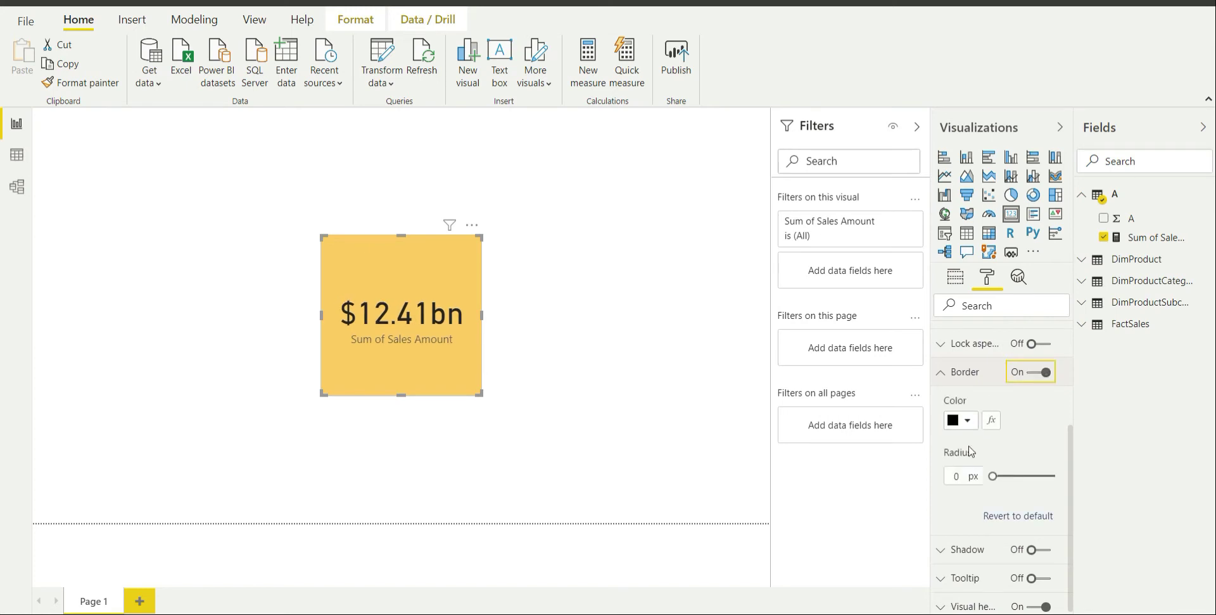
pyautogui.click(952, 478)
pyautogui.write('2')
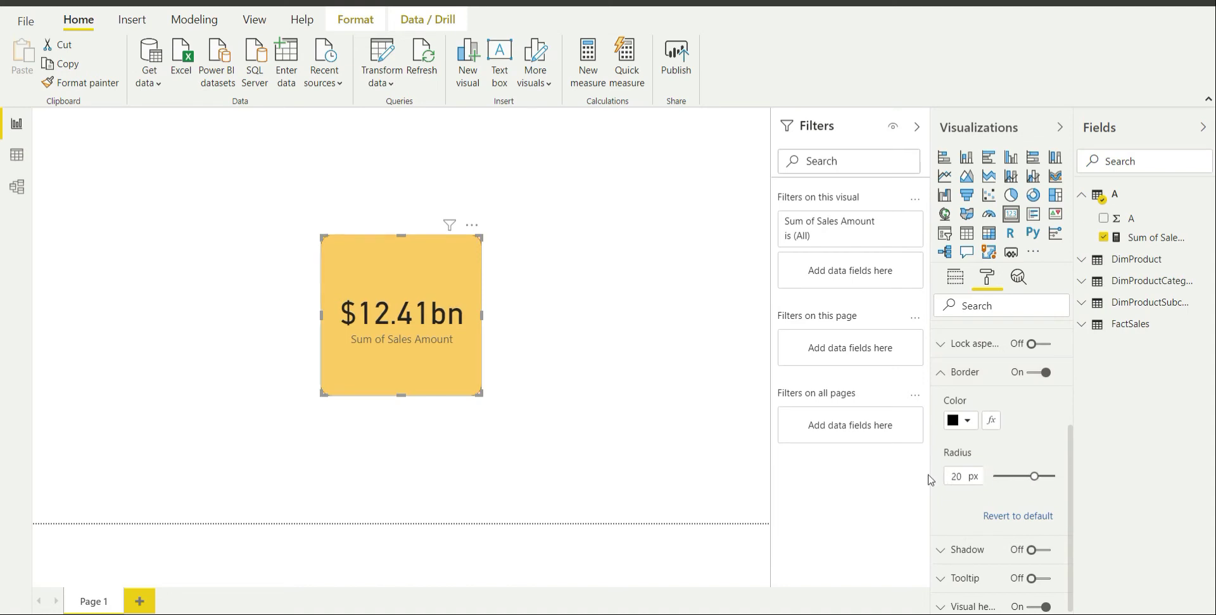
pyautogui.click(615, 365)
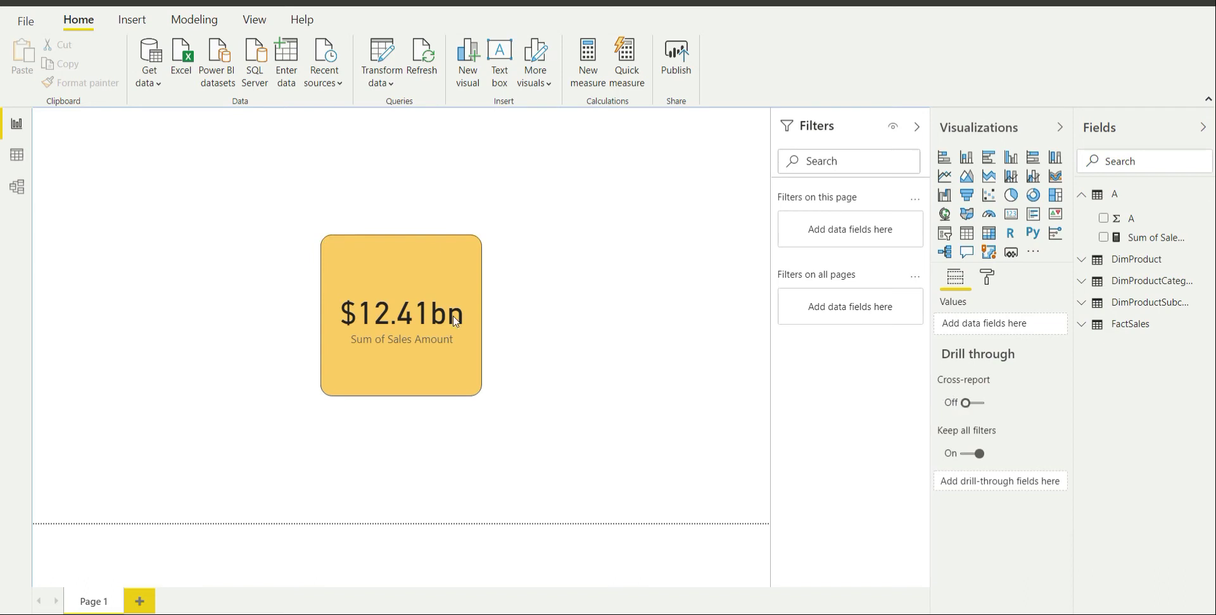
pyautogui.click(362, 325)
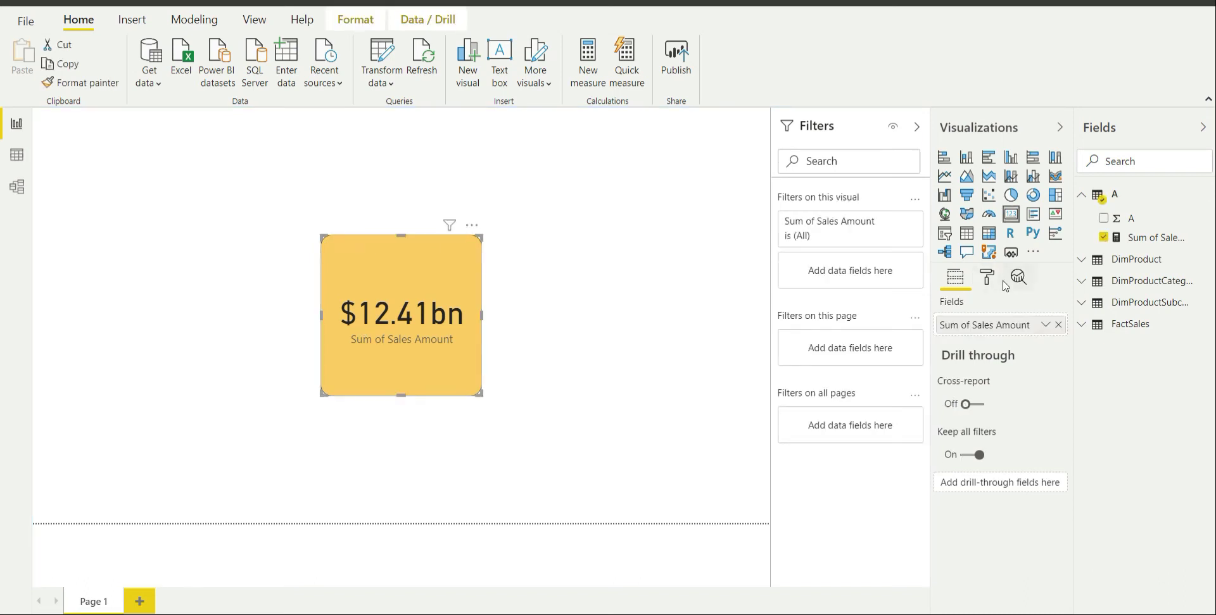
# Step: Switch on a shadow for the card after briefly viewing the Analytics options
pyautogui.click(1017, 278)
pyautogui.click(988, 280)
pyautogui.scroll(-1, 997, 481)
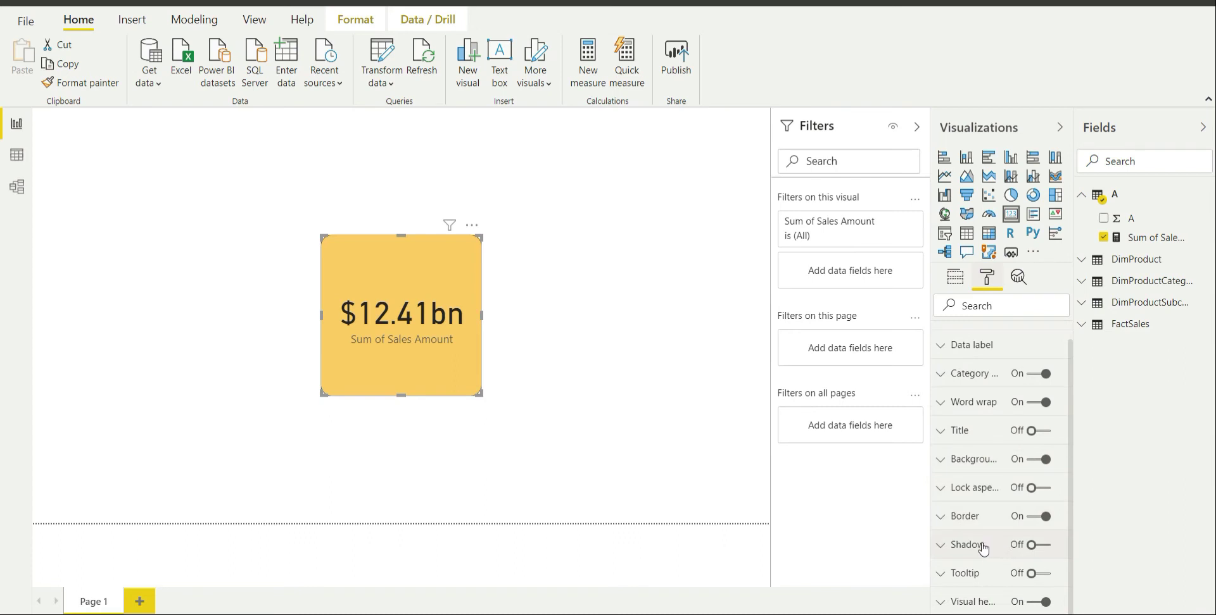
pyautogui.click(1041, 544)
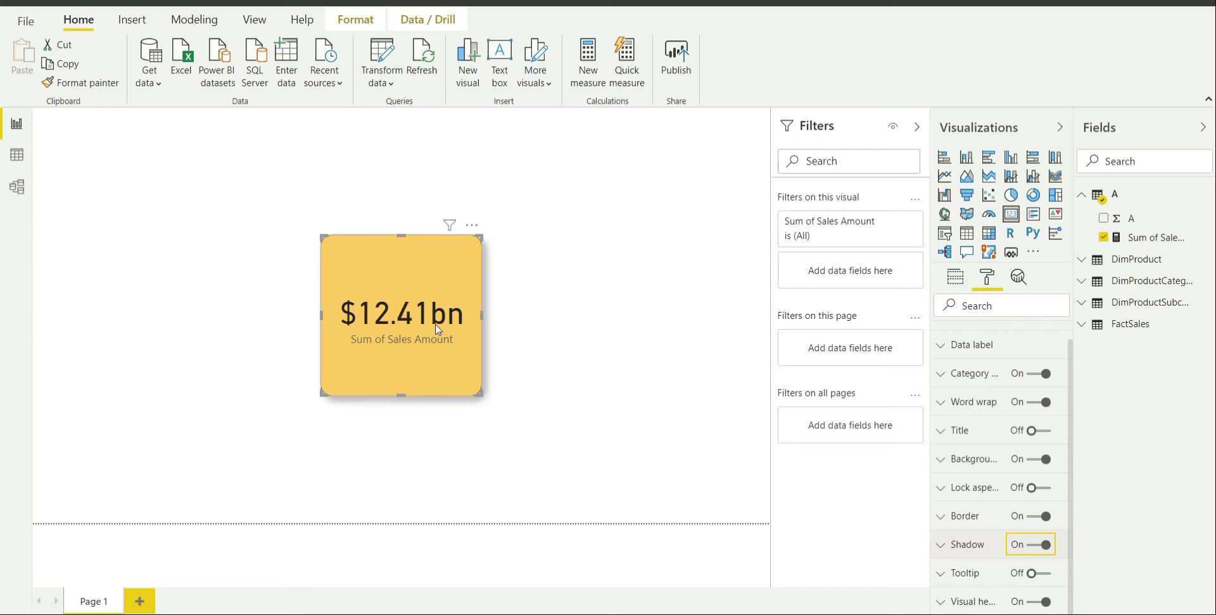
pyautogui.click(969, 545)
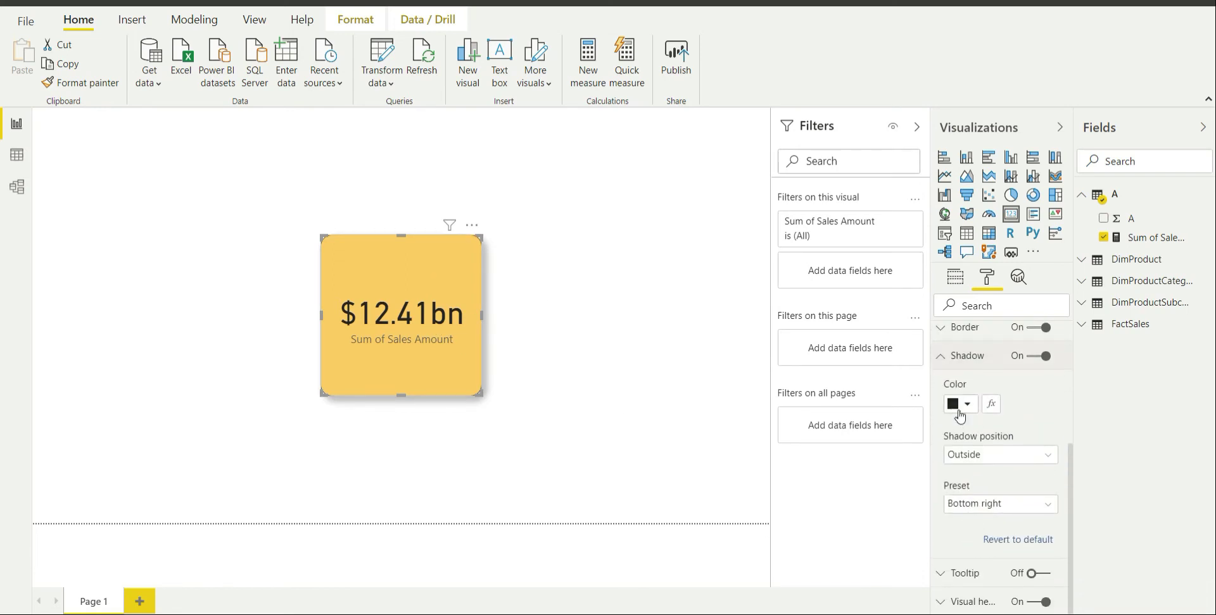
# Step: Place the shadow Inside with the Bottom right preset, after briefly trying Top left
pyautogui.click(990, 459)
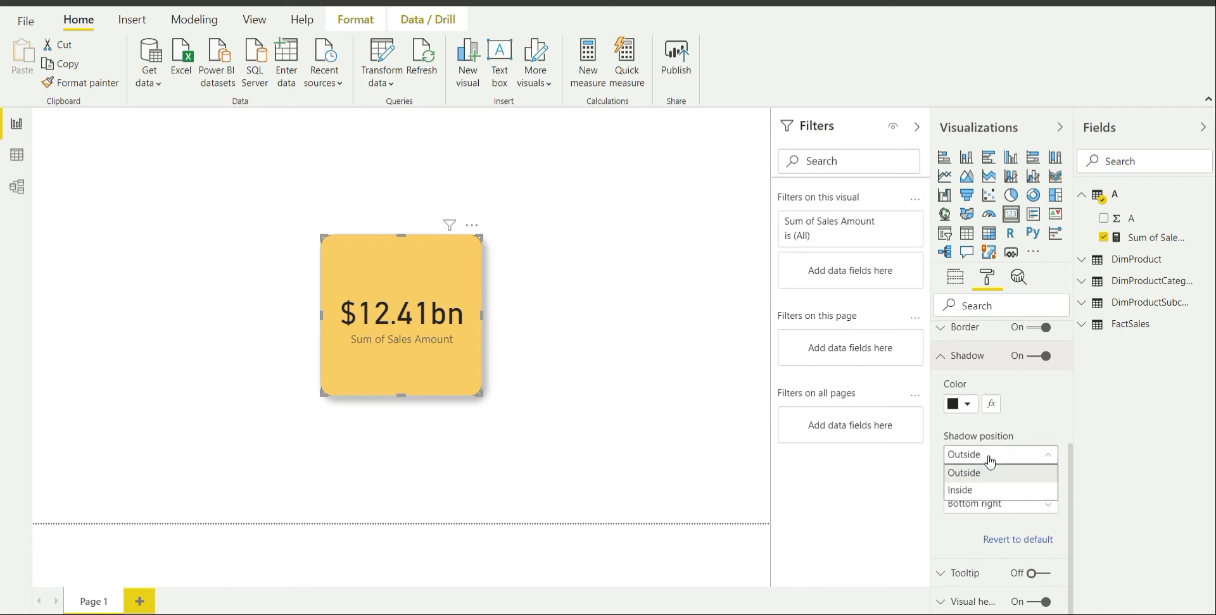
pyautogui.click(997, 492)
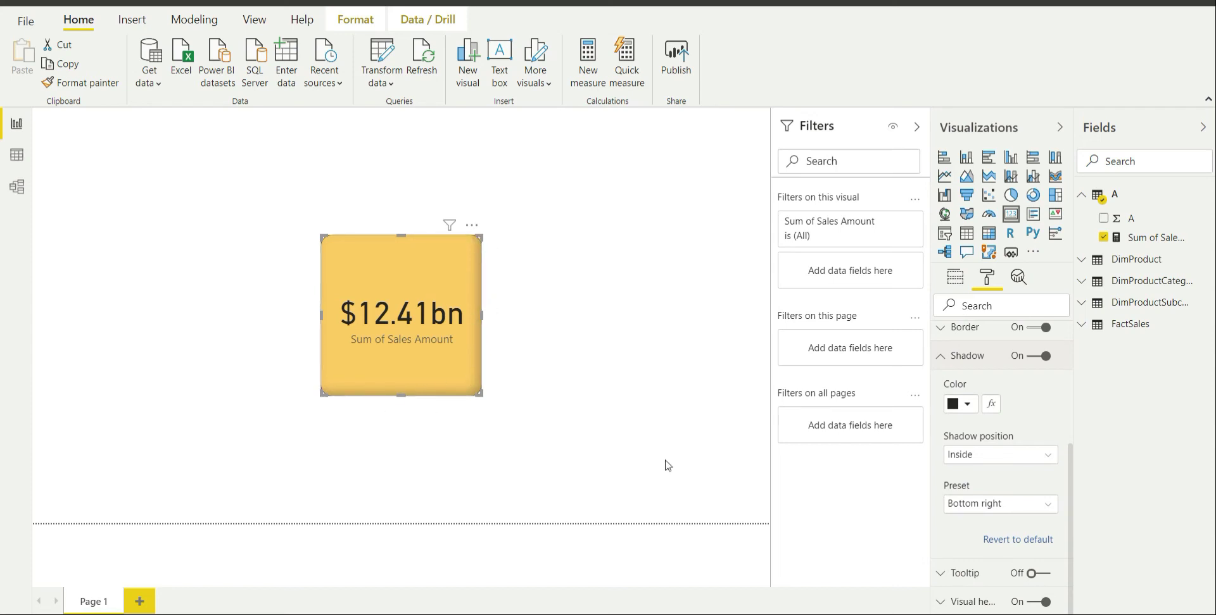
pyautogui.click(1019, 506)
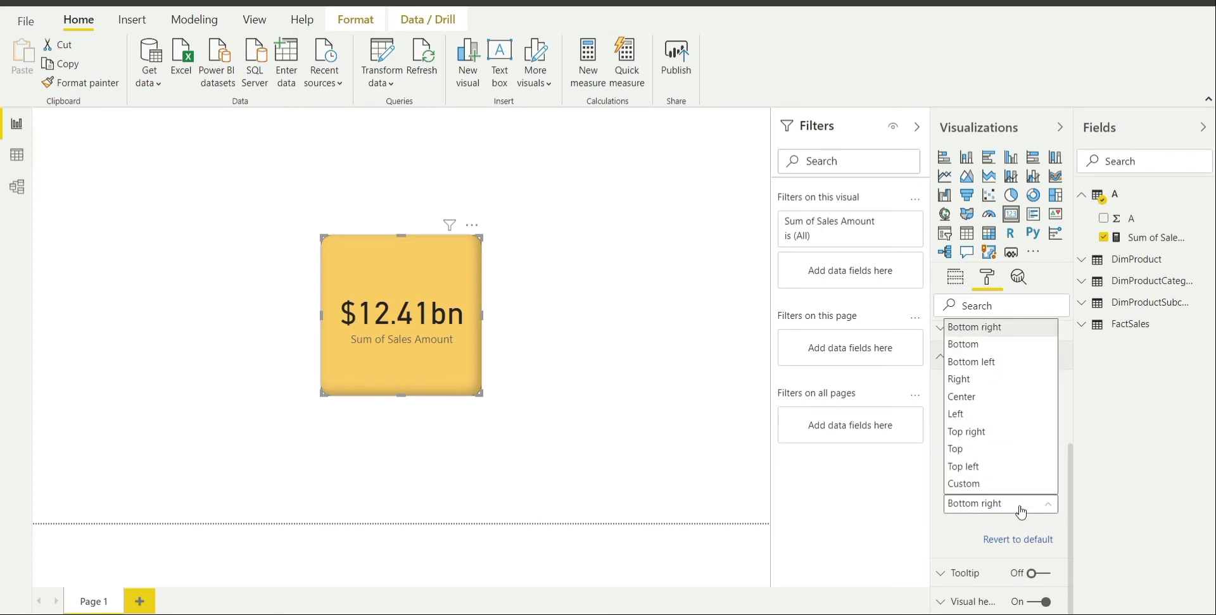
pyautogui.click(1006, 468)
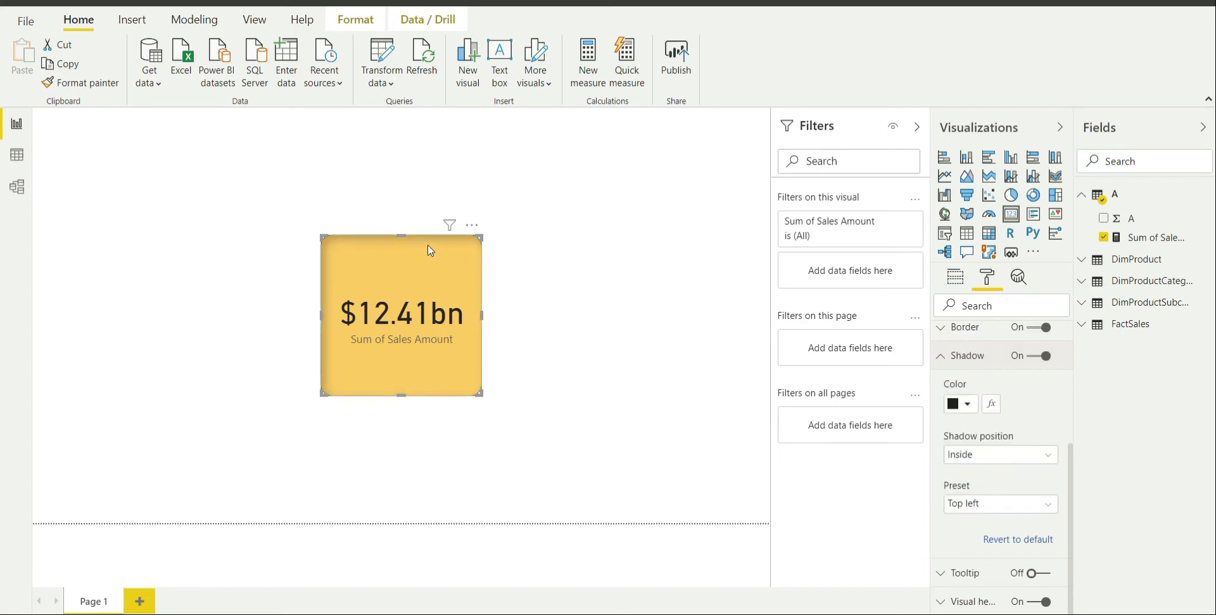
pyautogui.click(982, 506)
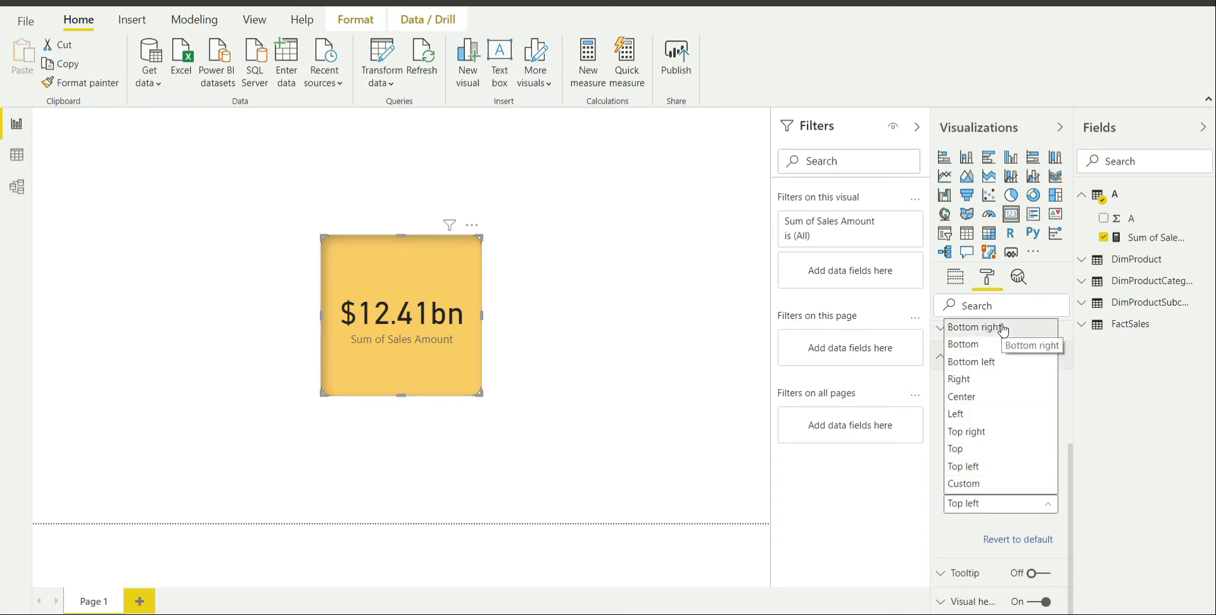
pyautogui.click(1002, 328)
# Step: Dismiss the shadow colour's conditional formatting without applying it, then collapse the Shadow section
pyautogui.click(991, 404)
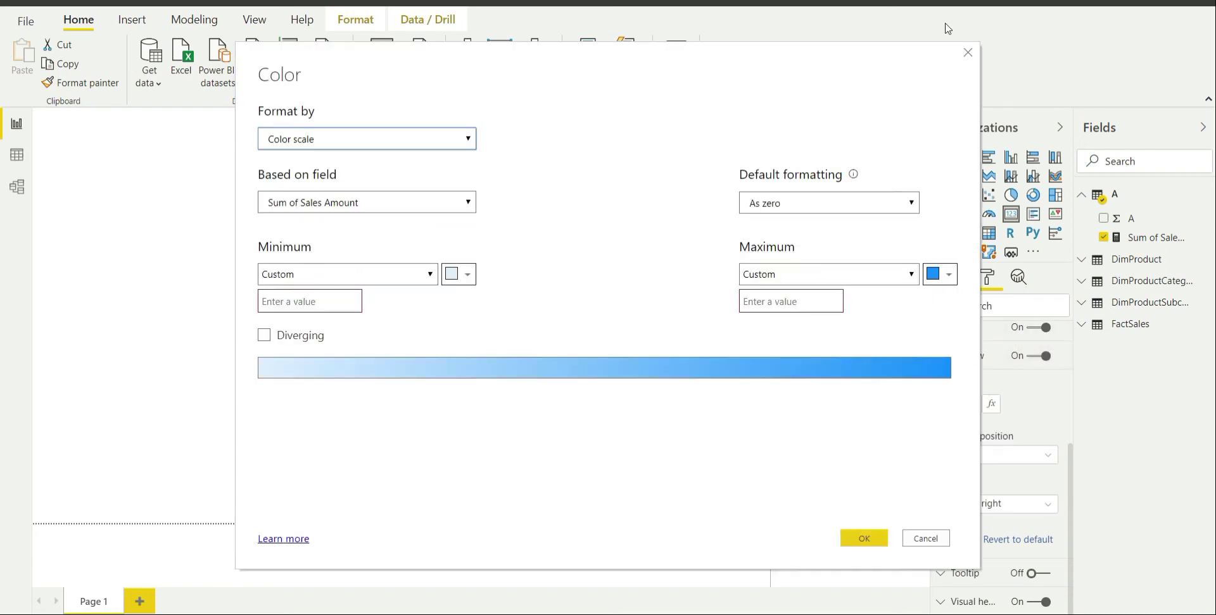
pyautogui.click(969, 52)
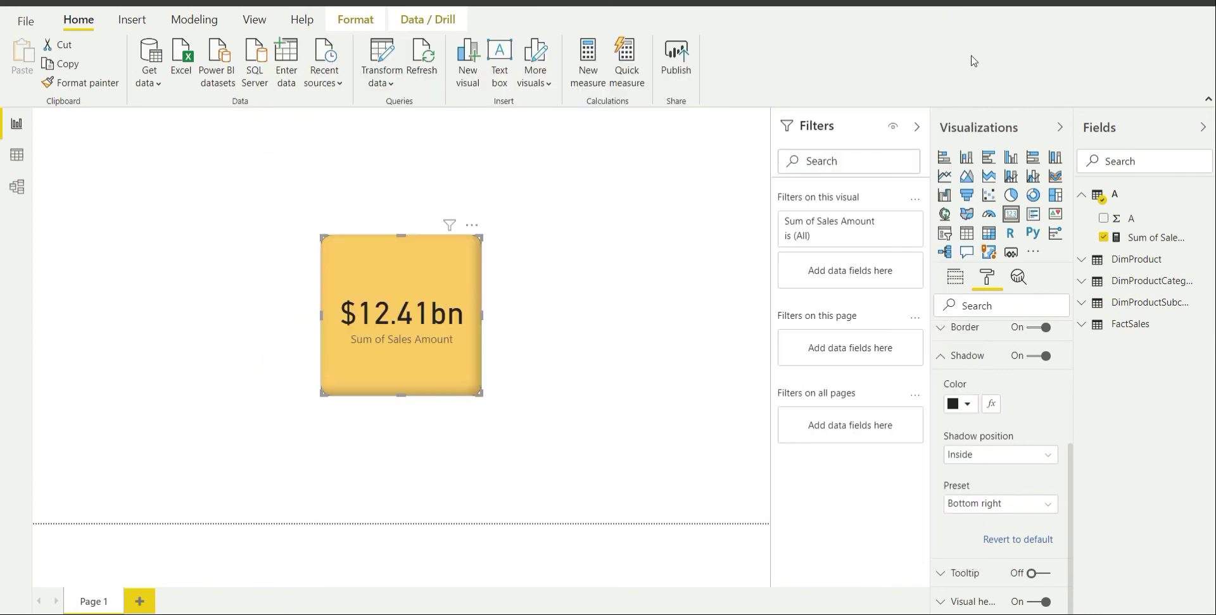
pyautogui.click(991, 405)
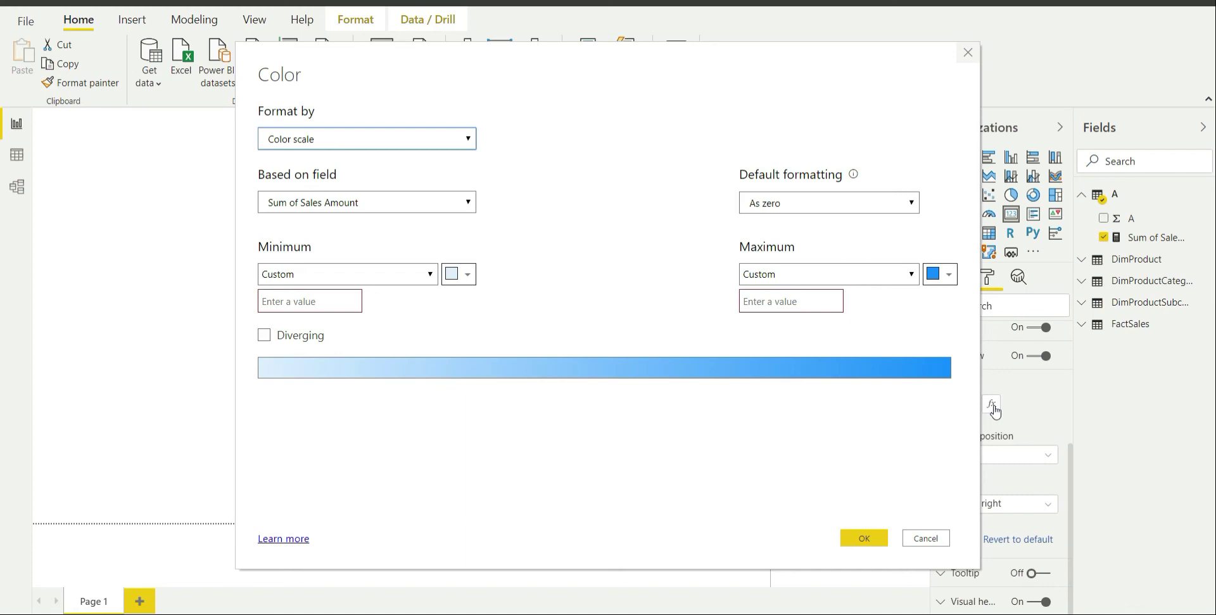
pyautogui.click(919, 539)
pyautogui.click(976, 356)
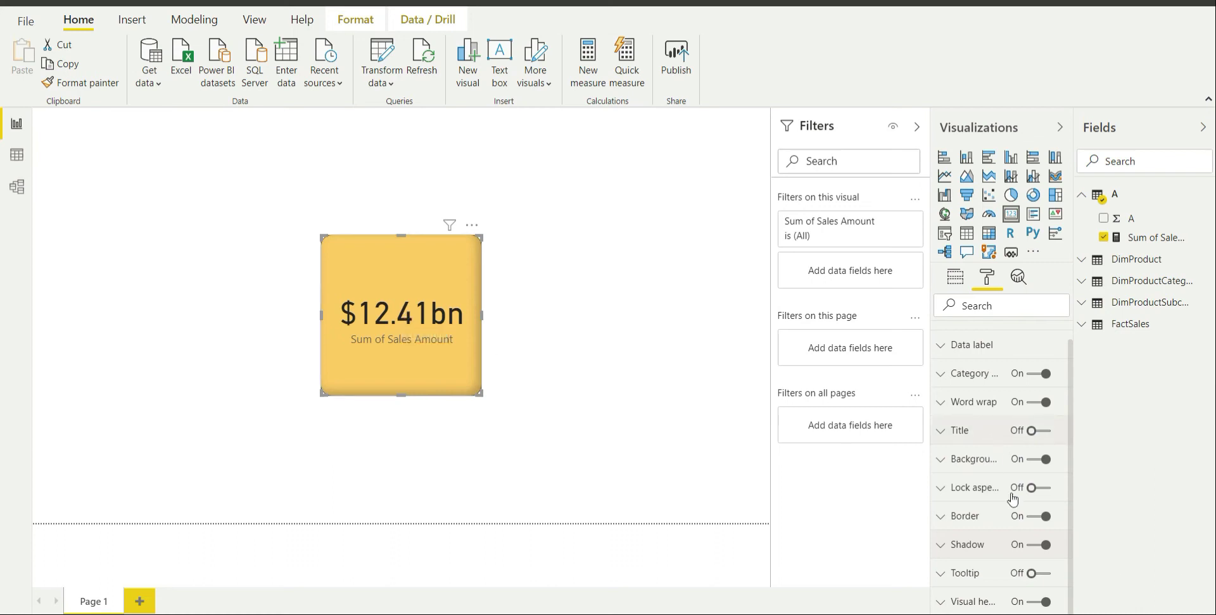
# Step: Turn Tooltip on and confirm hovering the card shows Sum of Sales Amount $12.41bn
pyautogui.click(1042, 575)
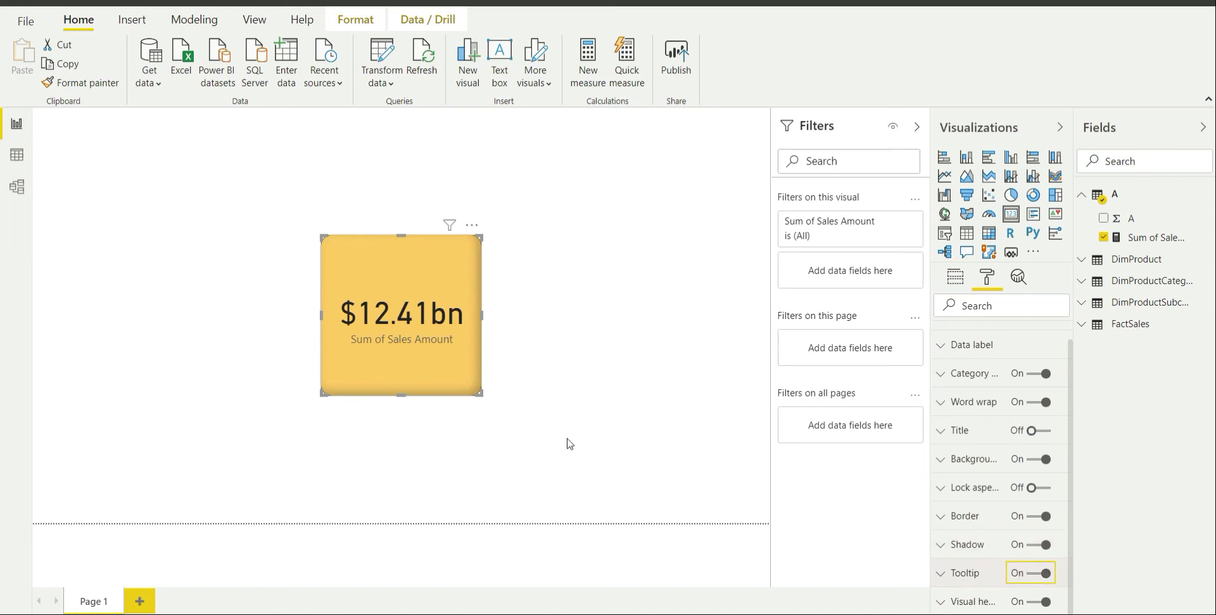
pyautogui.moveTo(399, 317)
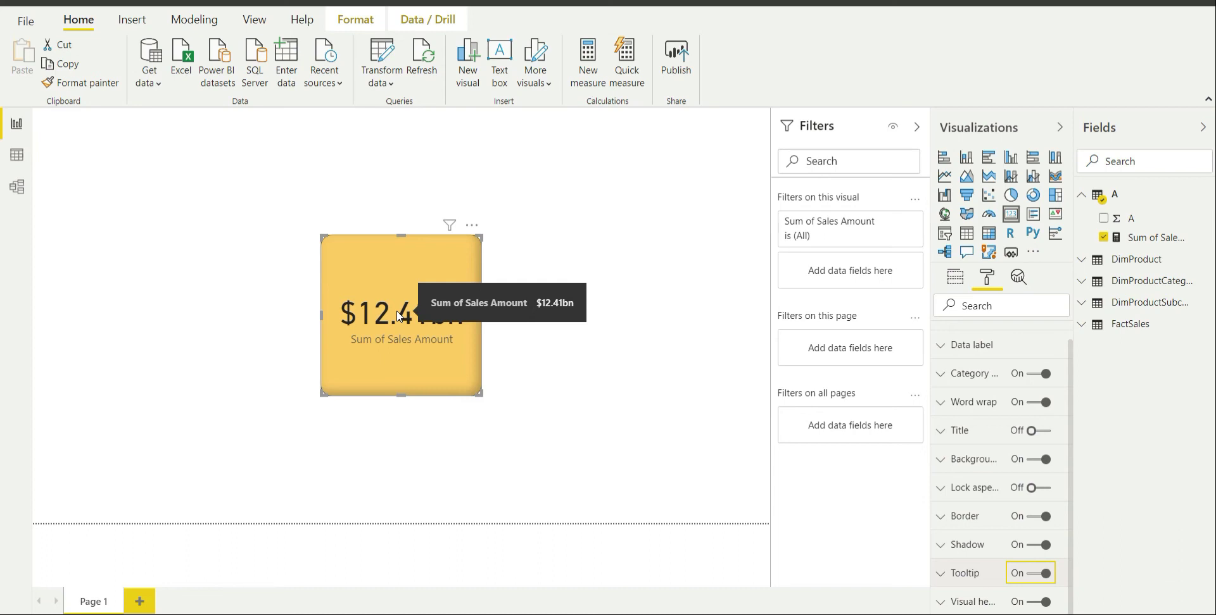
# Step: Expand the Visual header settings and inspect the card's options menu
pyautogui.click(969, 602)
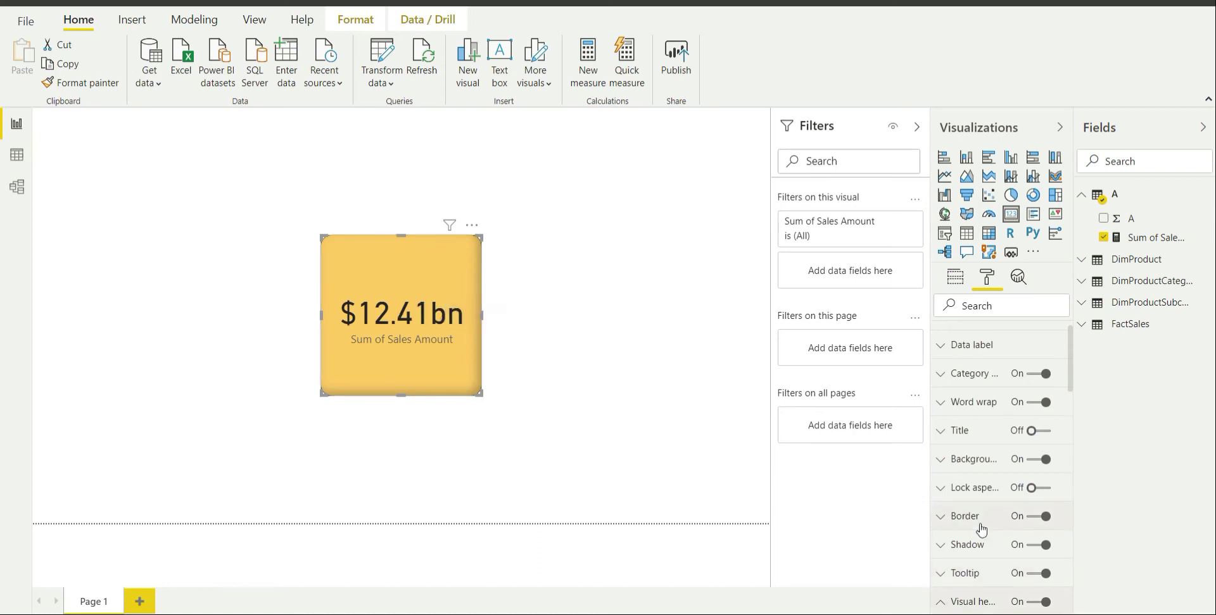
pyautogui.scroll(-5, 980, 514)
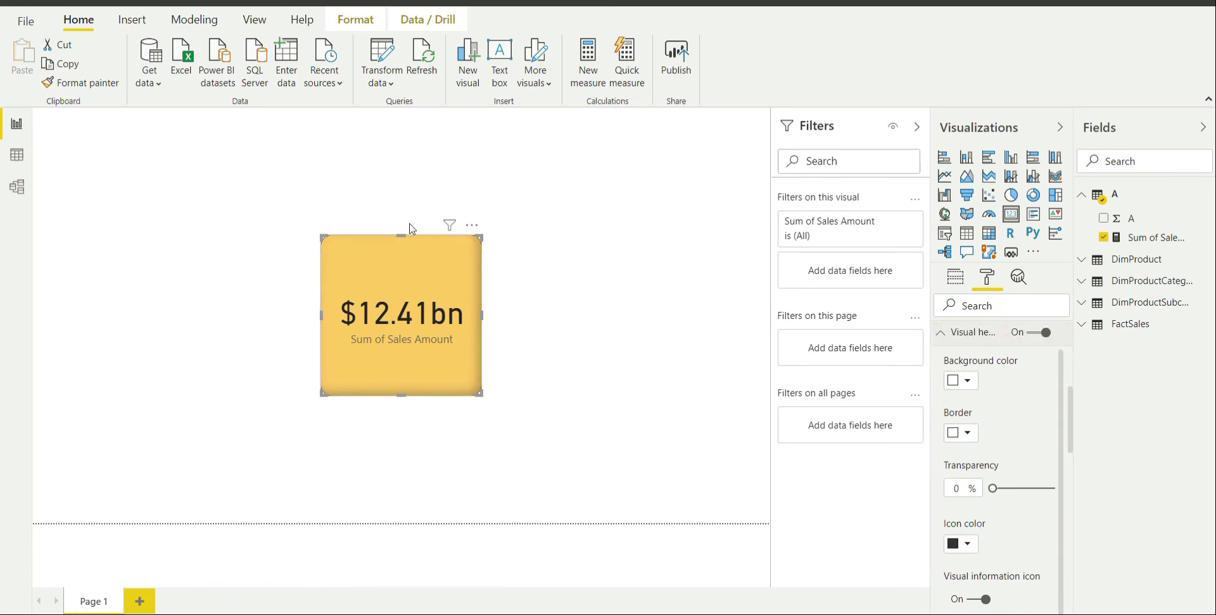
pyautogui.moveTo(448, 229)
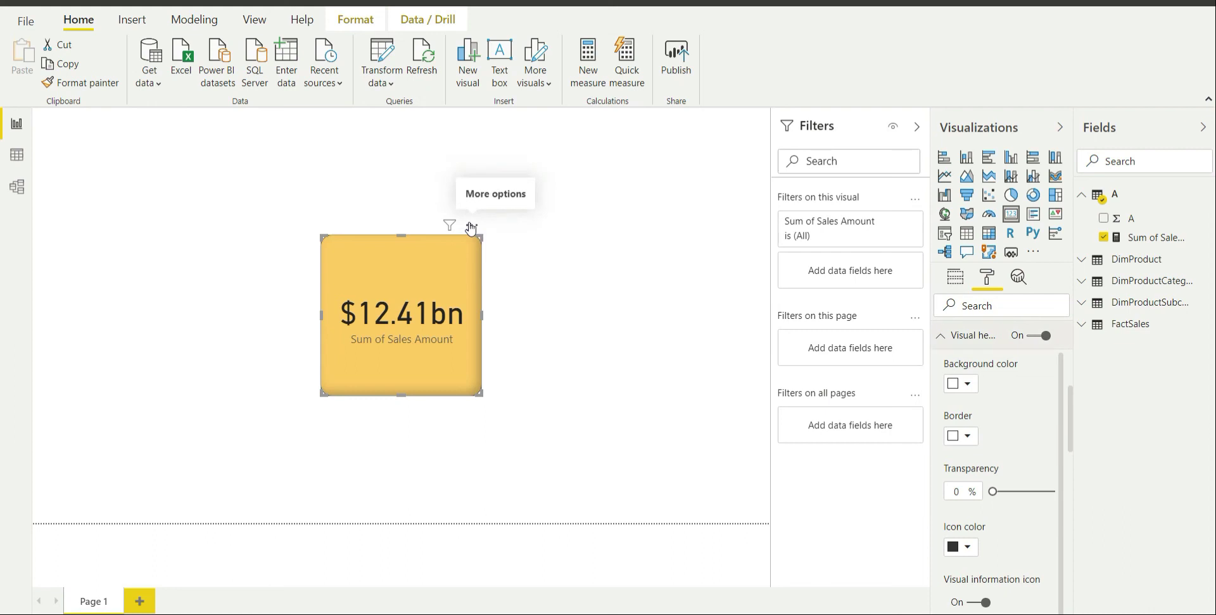
pyautogui.click(471, 226)
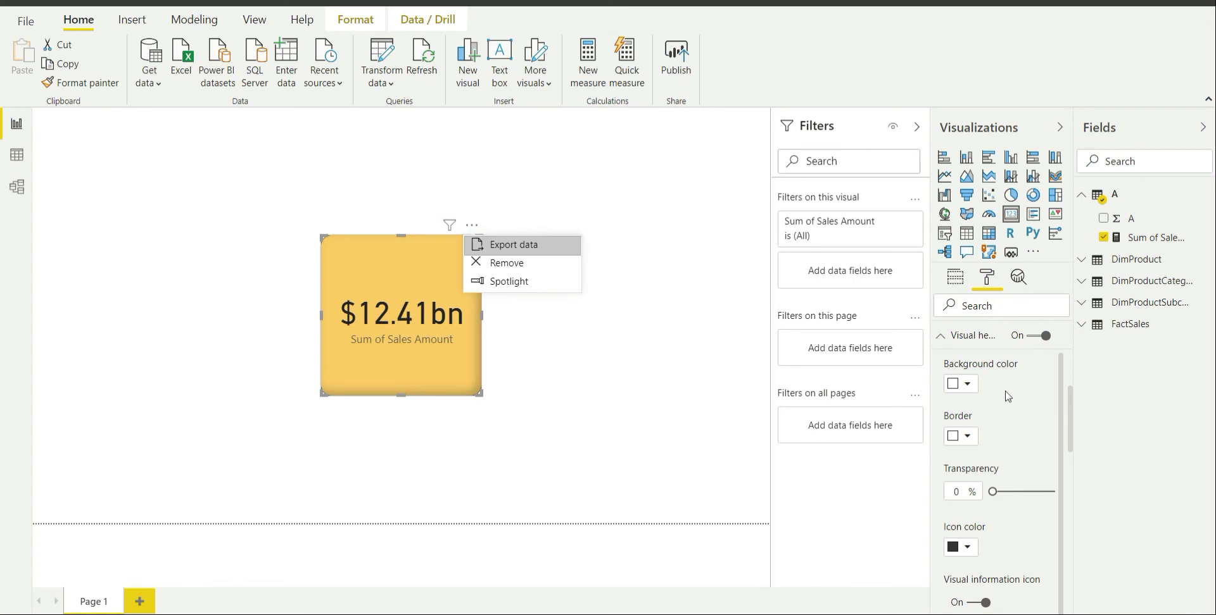
pyautogui.press('Escape')
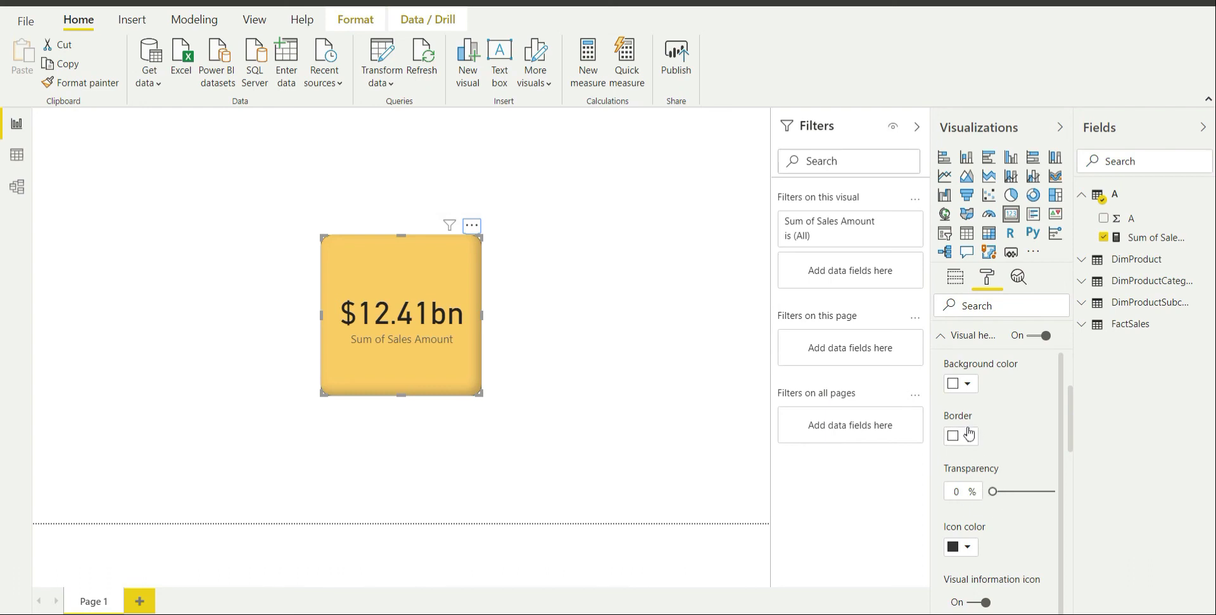
# Step: Set the header background to white at 48% transparency, then switch the visual header off
pyautogui.click(966, 385)
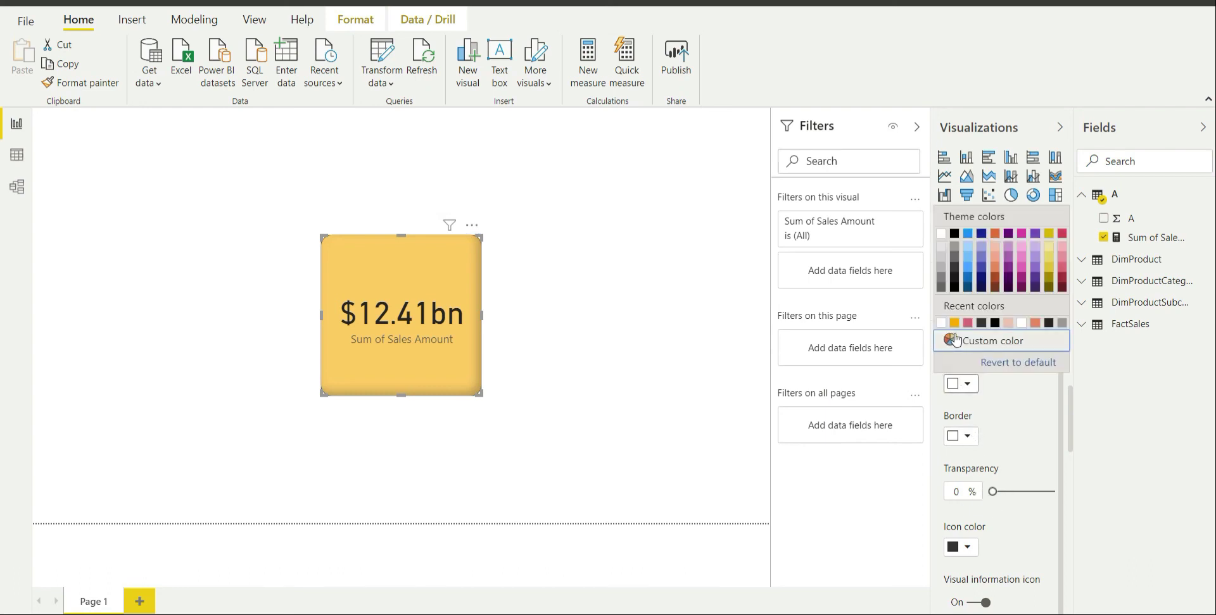
pyautogui.click(955, 323)
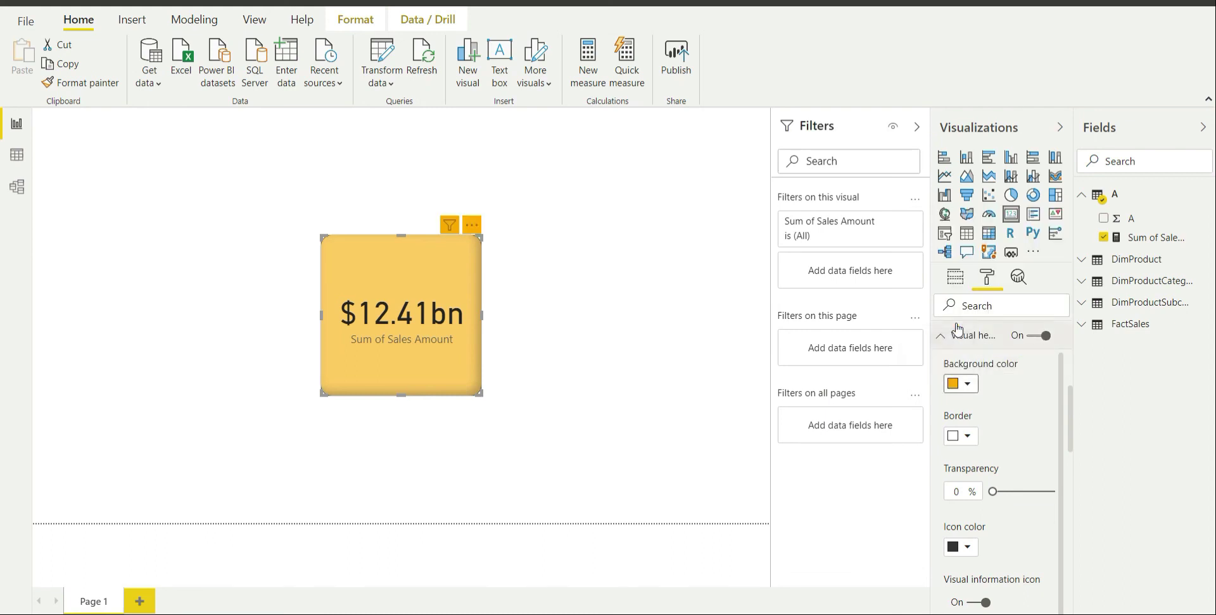
pyautogui.moveTo(992, 493); pyautogui.dragTo(1022, 487)
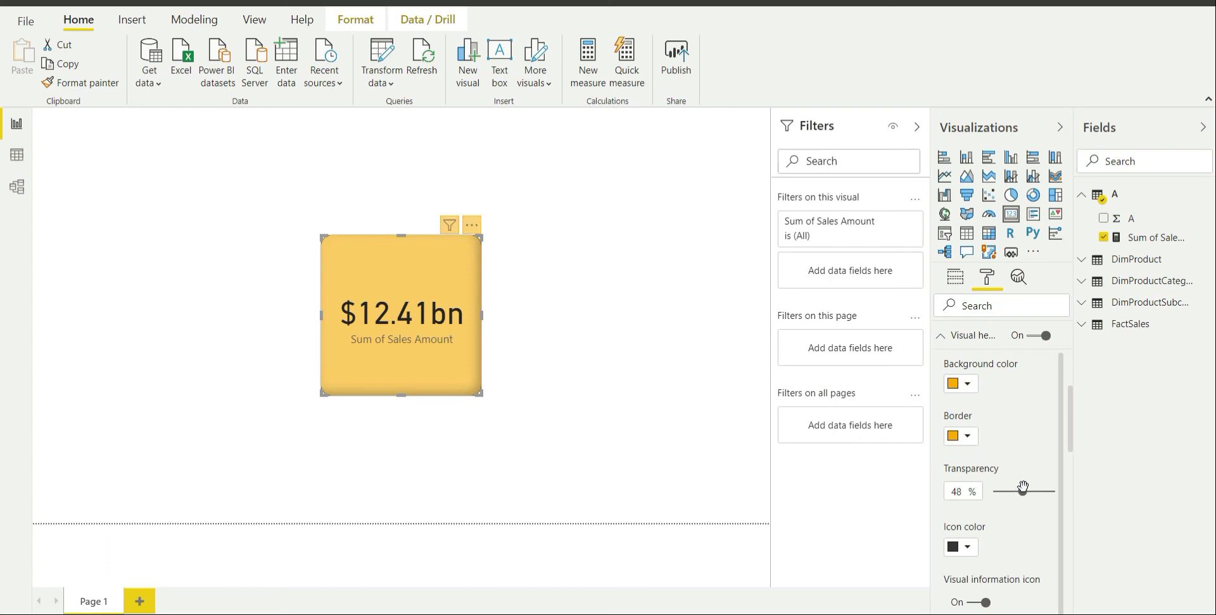
pyautogui.click(967, 385)
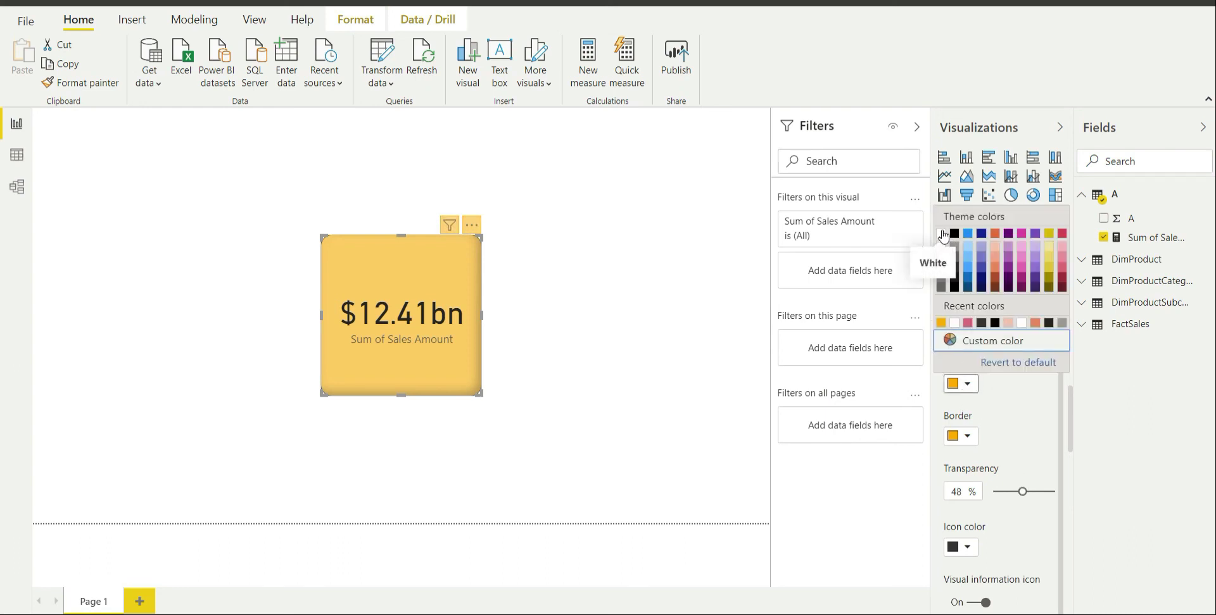
pyautogui.click(941, 234)
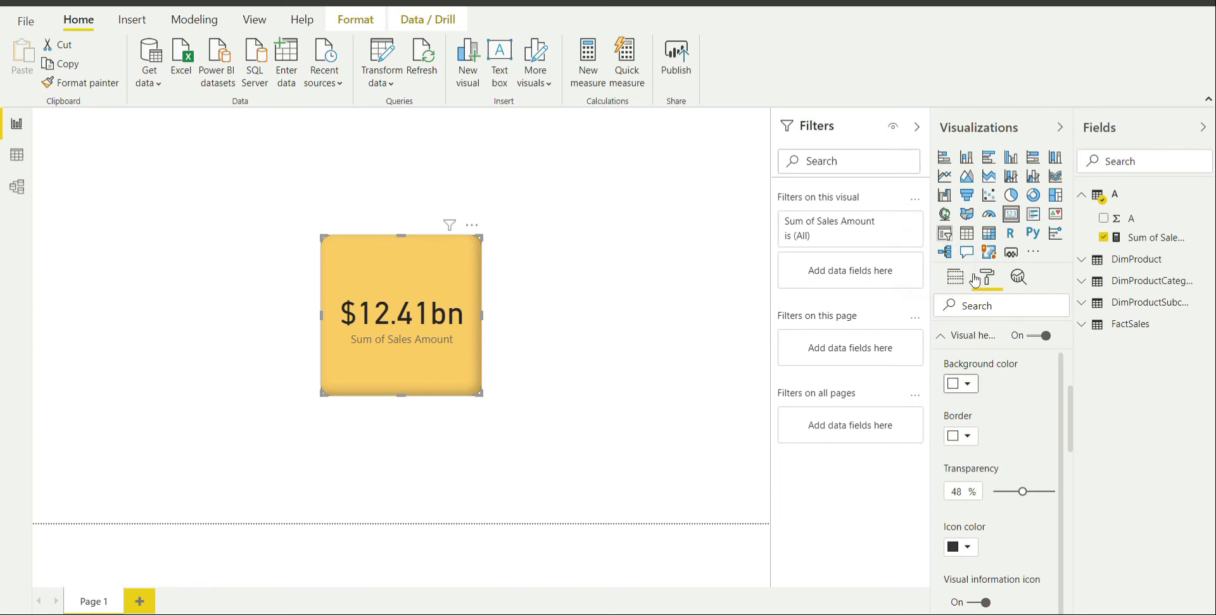
pyautogui.click(1033, 336)
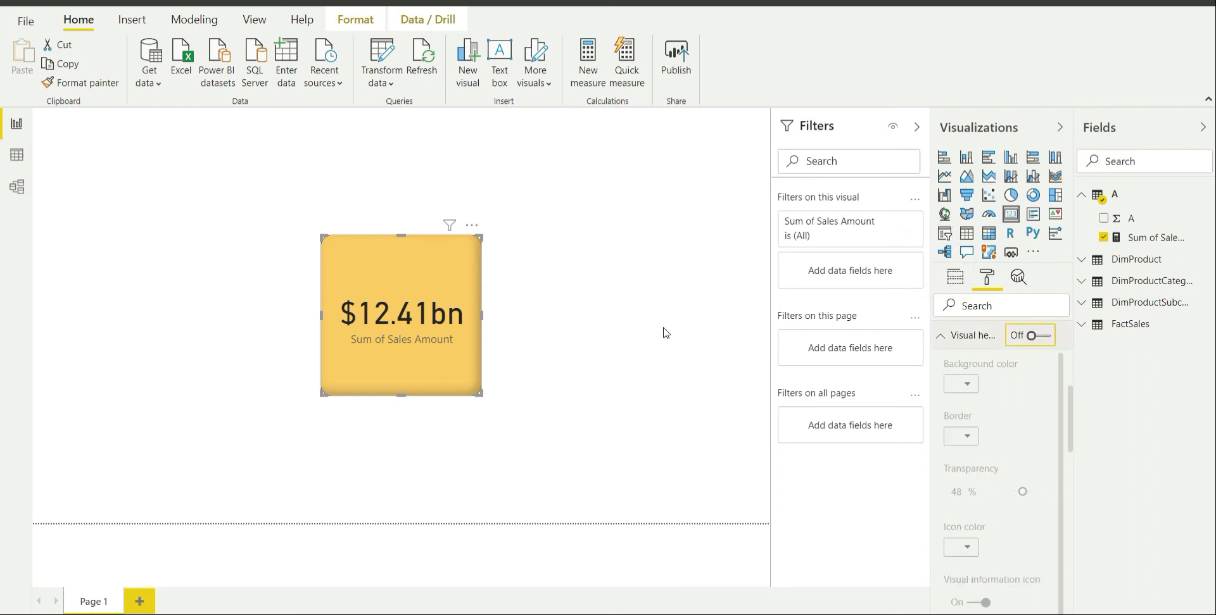
# Step: Switch the visual header back on and reset its transparency to 0%
pyautogui.click(477, 230)
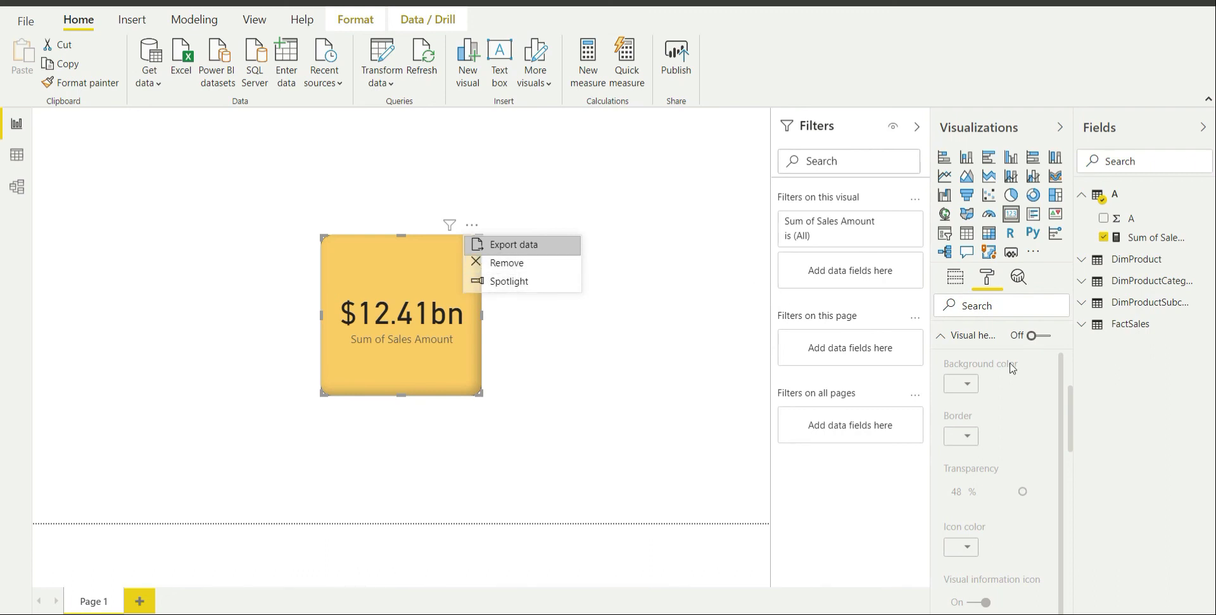
pyautogui.click(1051, 342)
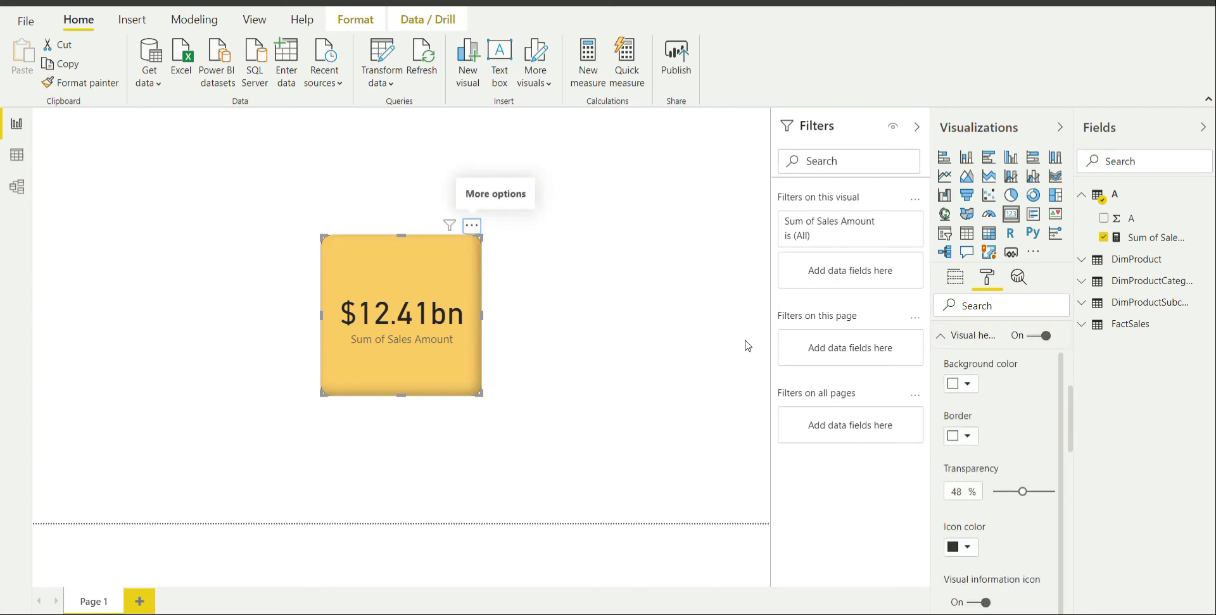
pyautogui.click(472, 227)
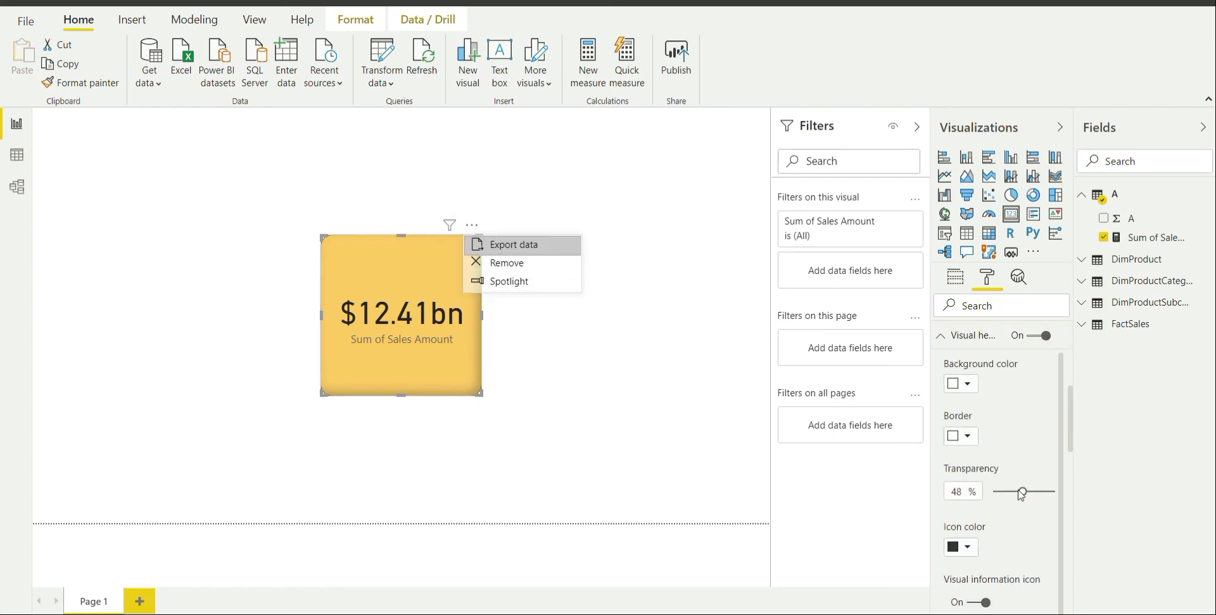
pyautogui.moveTo(1021, 493); pyautogui.dragTo(983, 502)
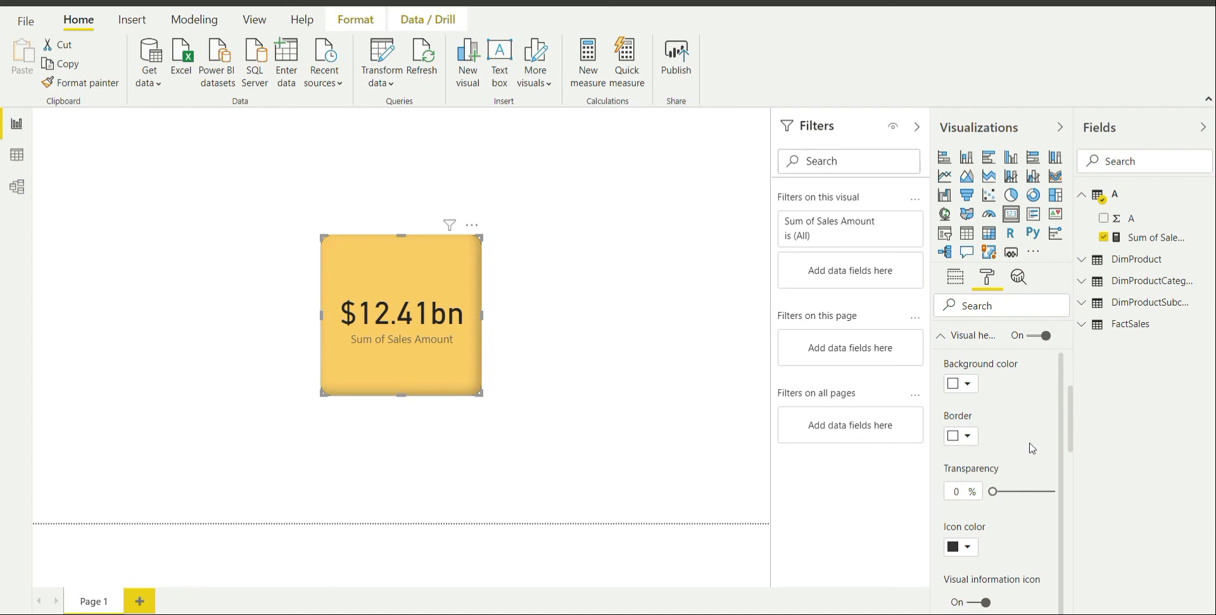
# Step: Review the header icon options, then collapse the Visual header section
pyautogui.scroll(-1, 1032, 448)
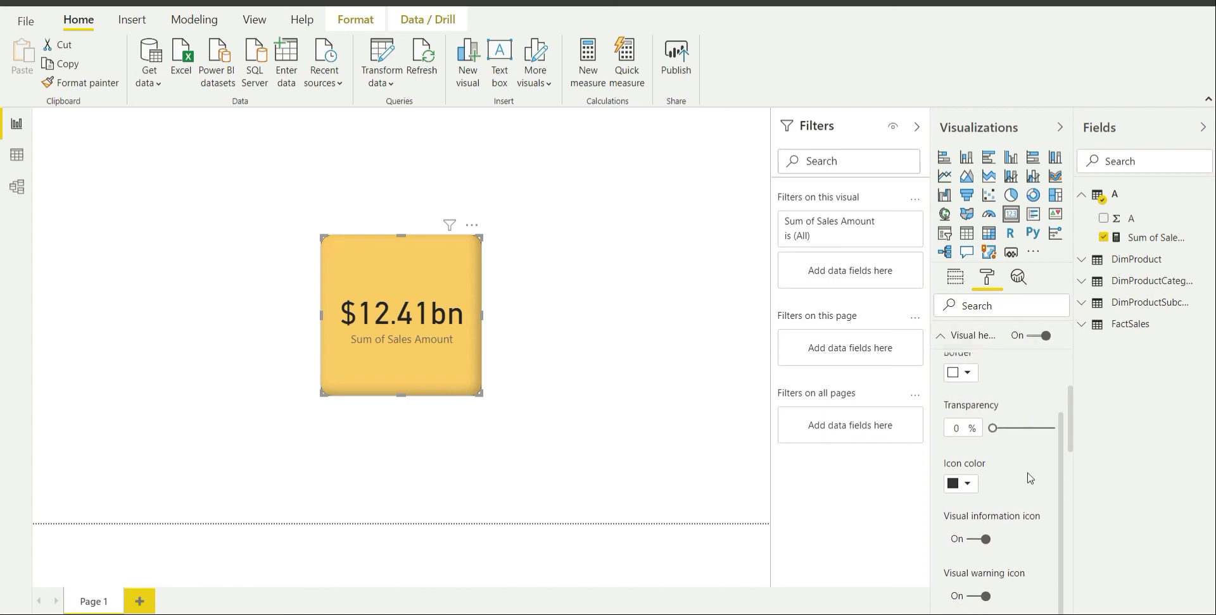
pyautogui.scroll(-1, 1029, 479)
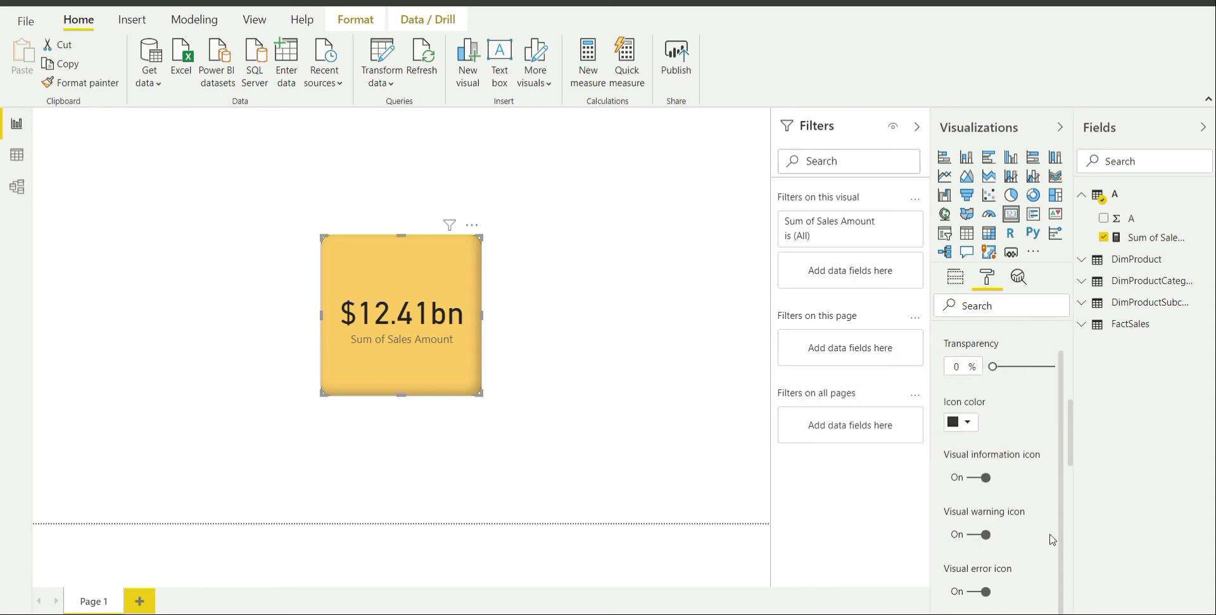
pyautogui.scroll(-3, 1050, 534)
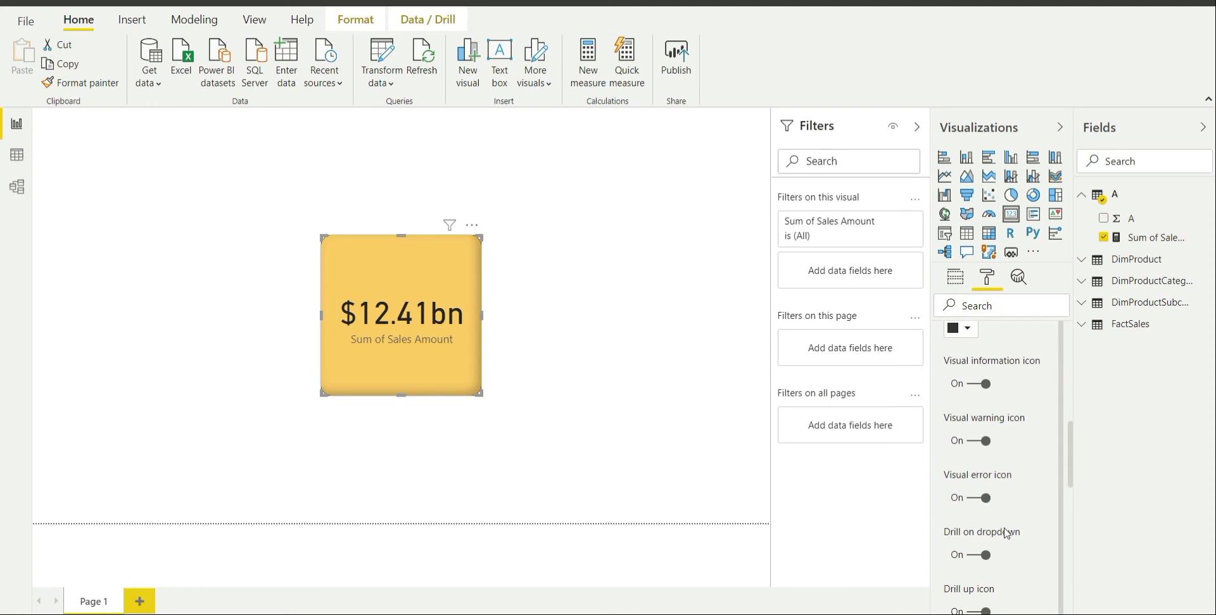
pyautogui.scroll(-3, 1006, 533)
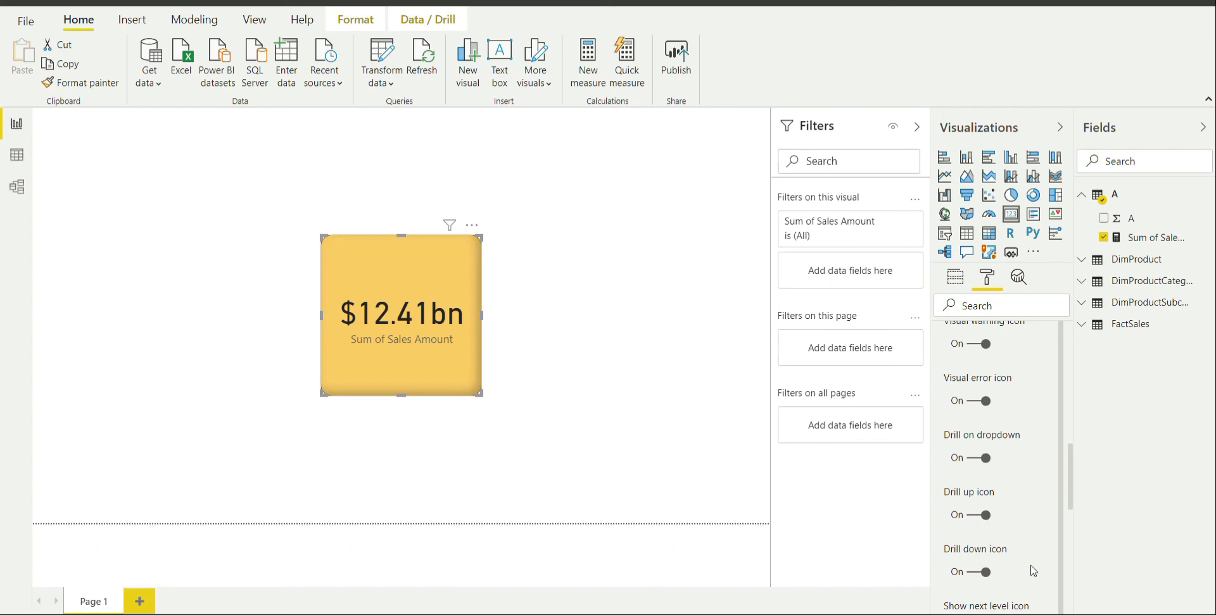
pyautogui.scroll(2, 1033, 571)
pyautogui.scroll(8, 1019, 501)
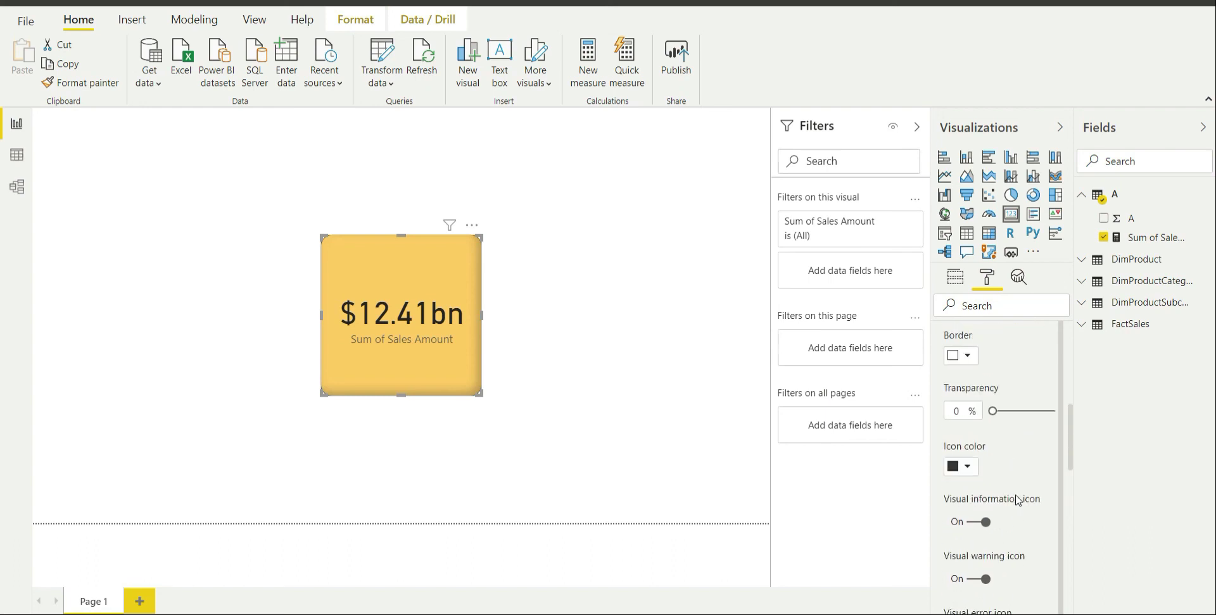
pyautogui.scroll(2, 1019, 396)
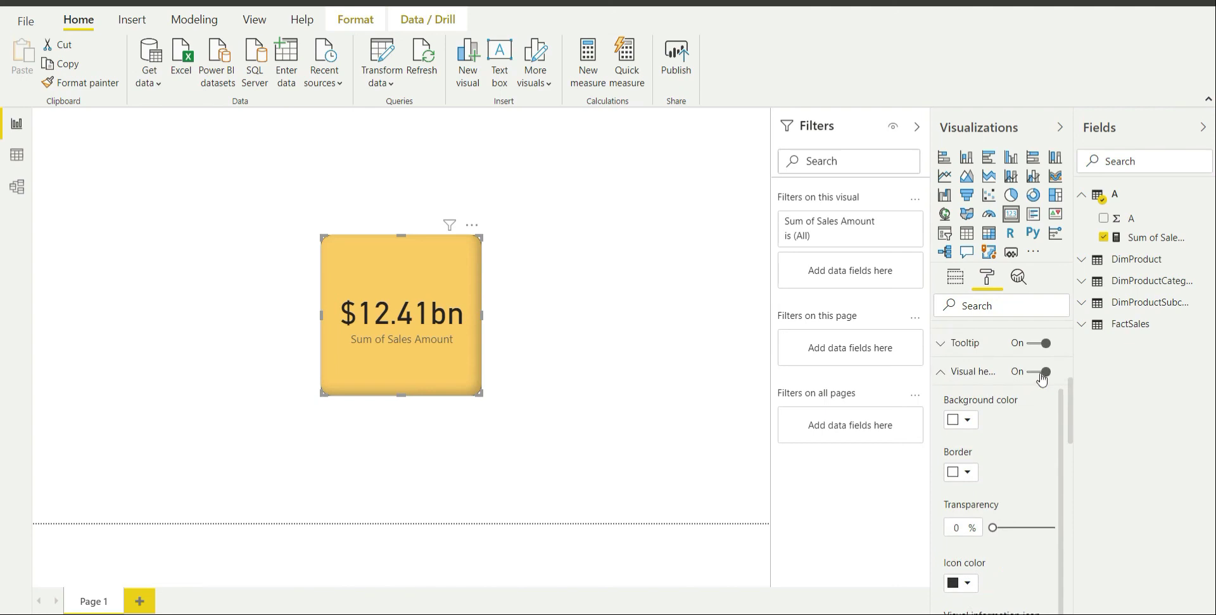
pyautogui.click(952, 378)
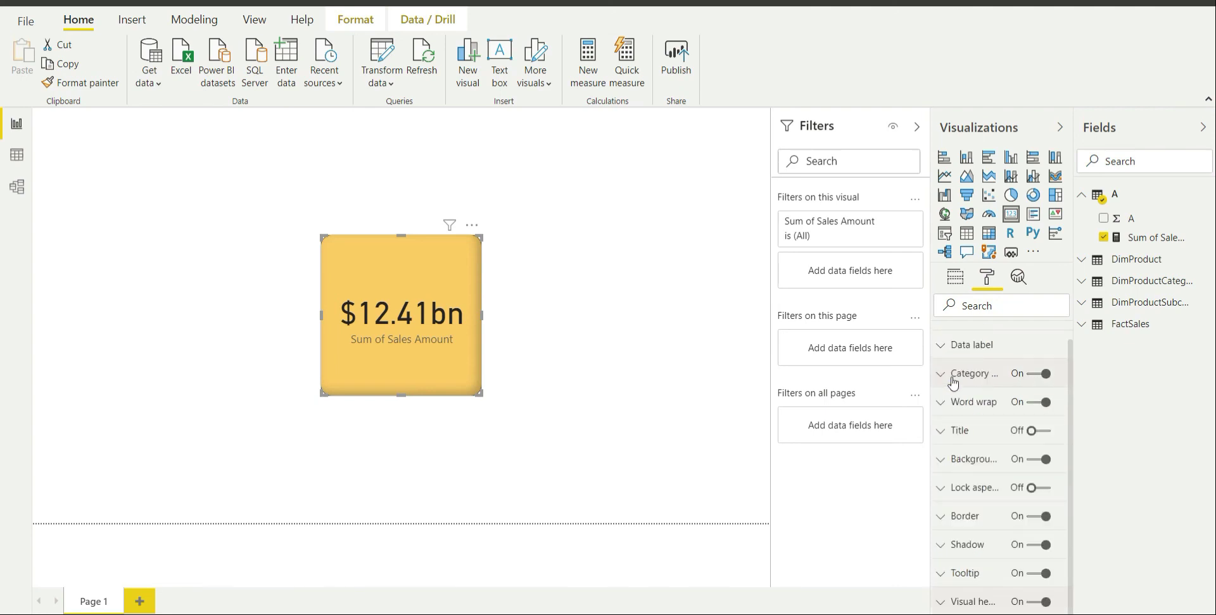
# Step: Check the Analytics tab, then deselect the card to view the finished result
pyautogui.click(1018, 279)
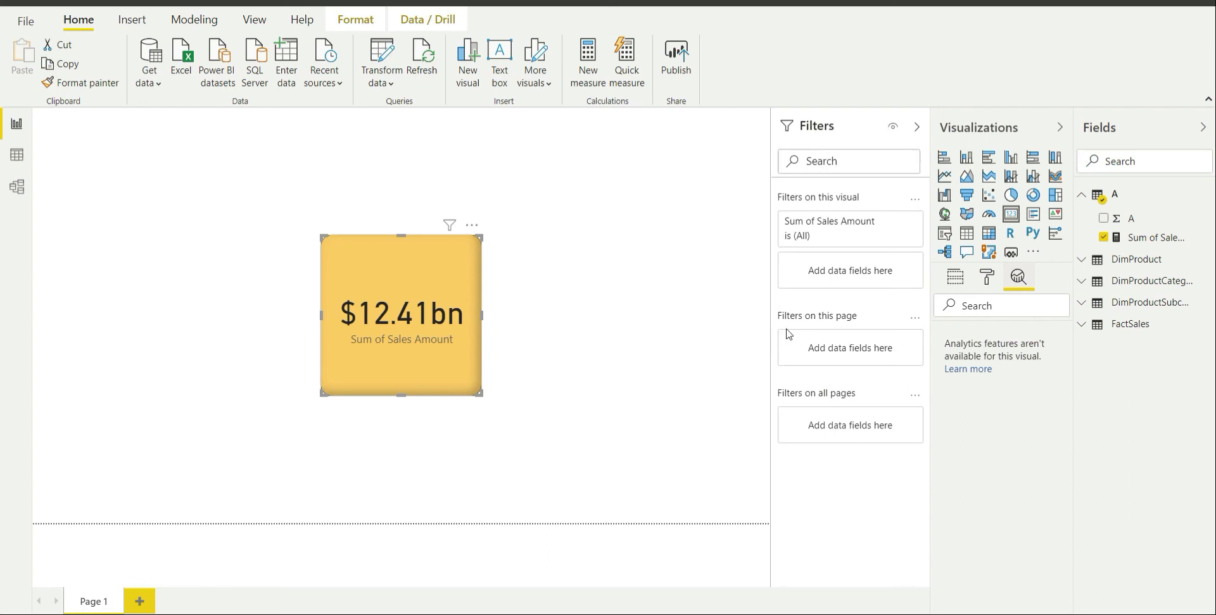
pyautogui.click(614, 254)
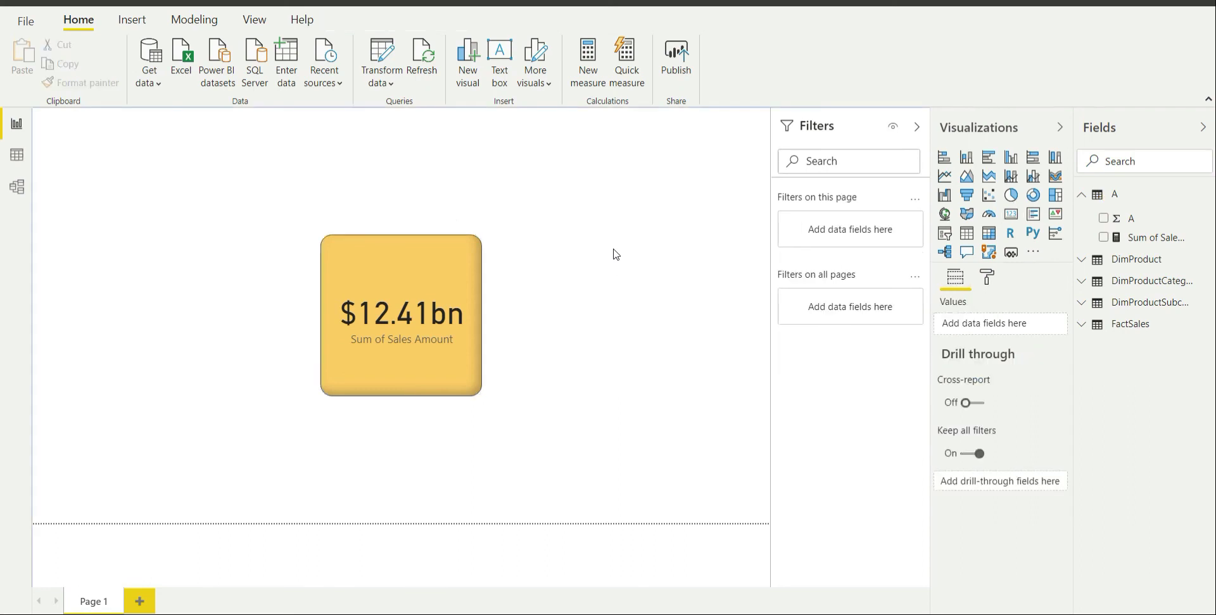